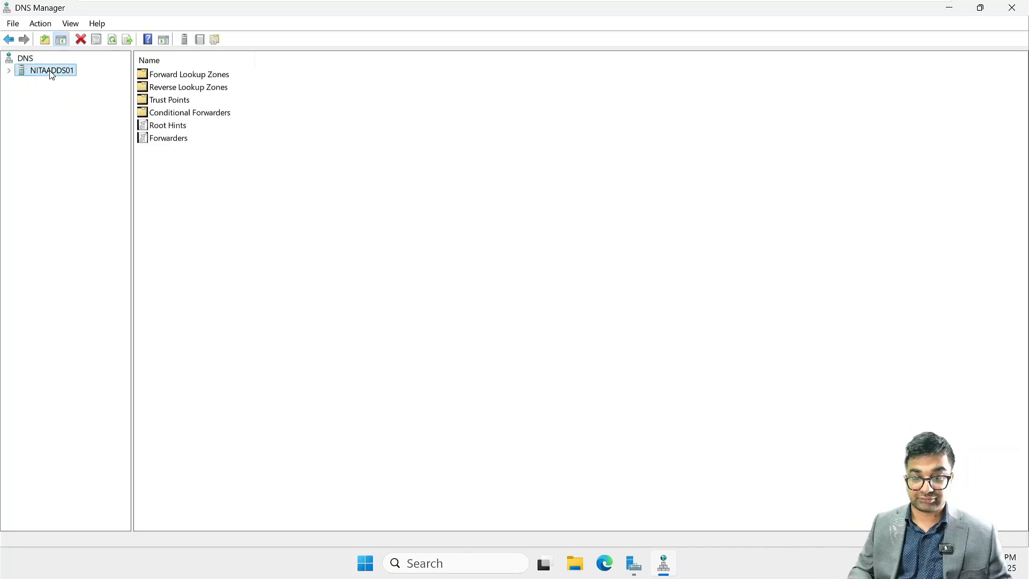
- Start a new conditional forwarder on NITAADDS01 for the DNS domain netsoftacademy.com
double_click(185, 115)
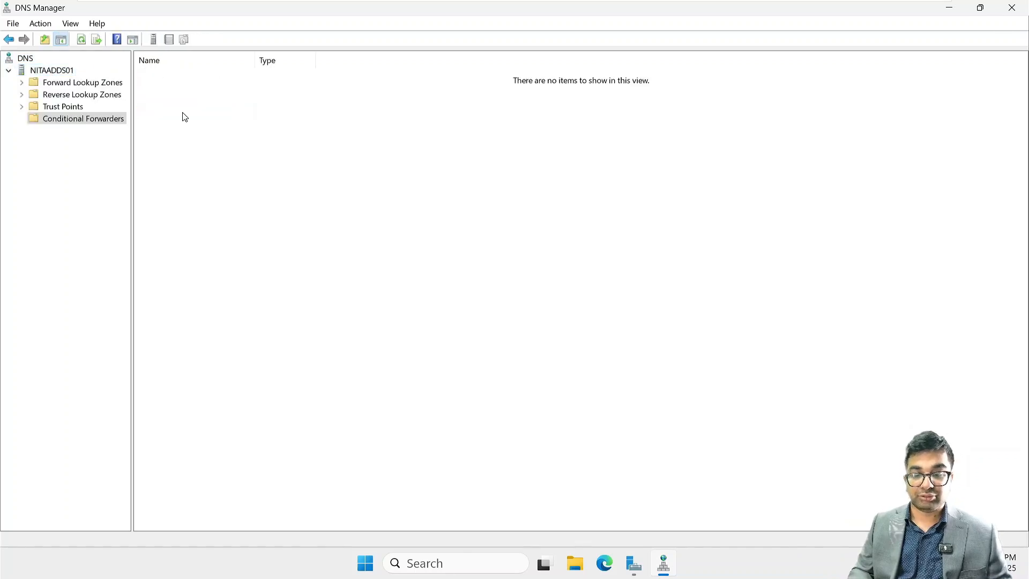
right_click(229, 111)
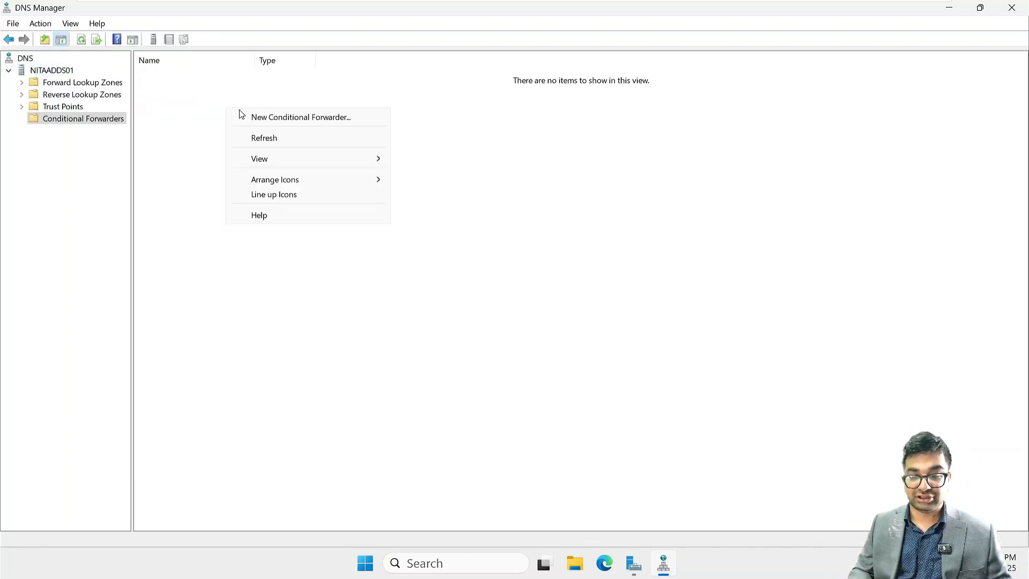
click(290, 124)
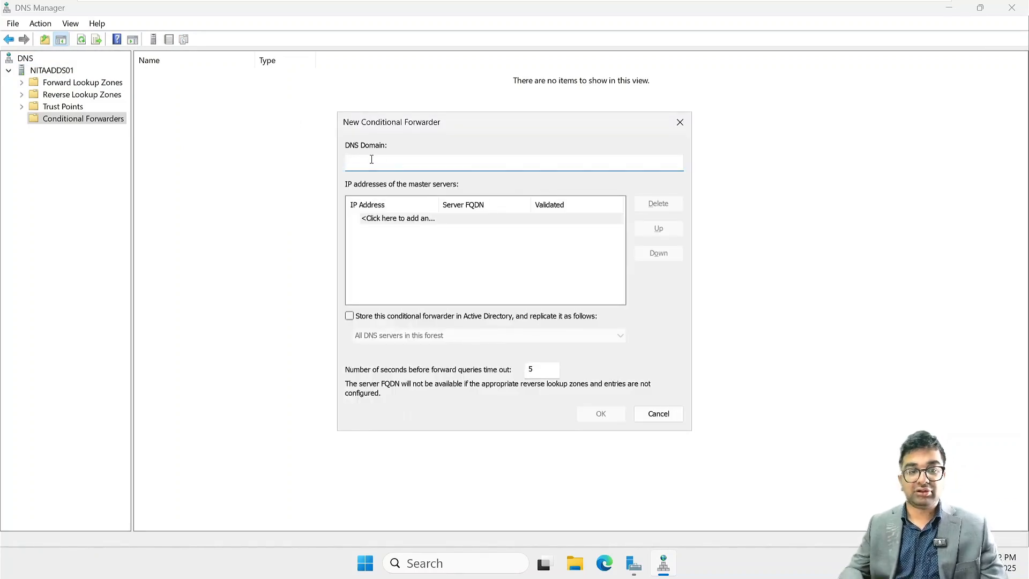
text(net)
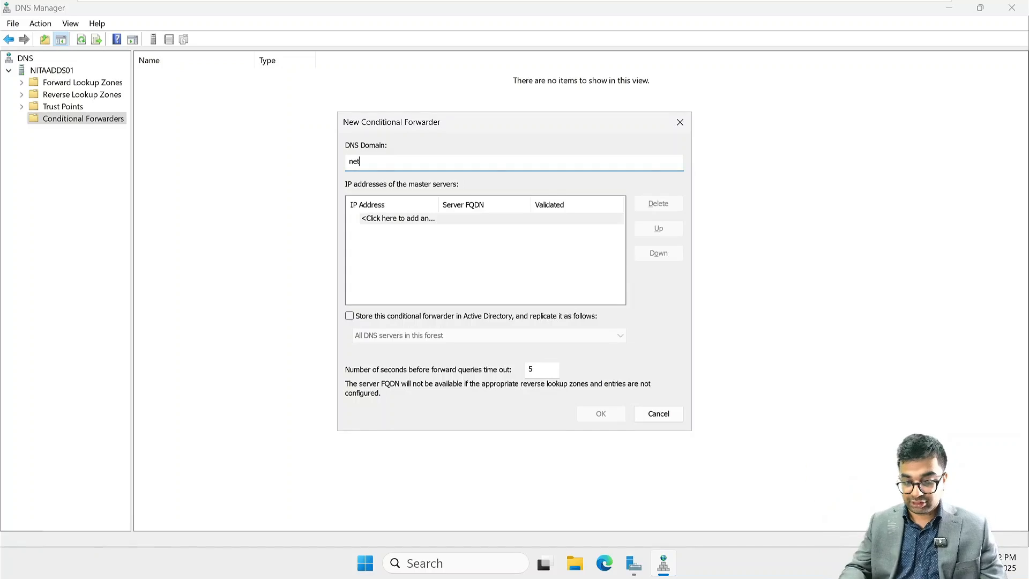
text(soft)
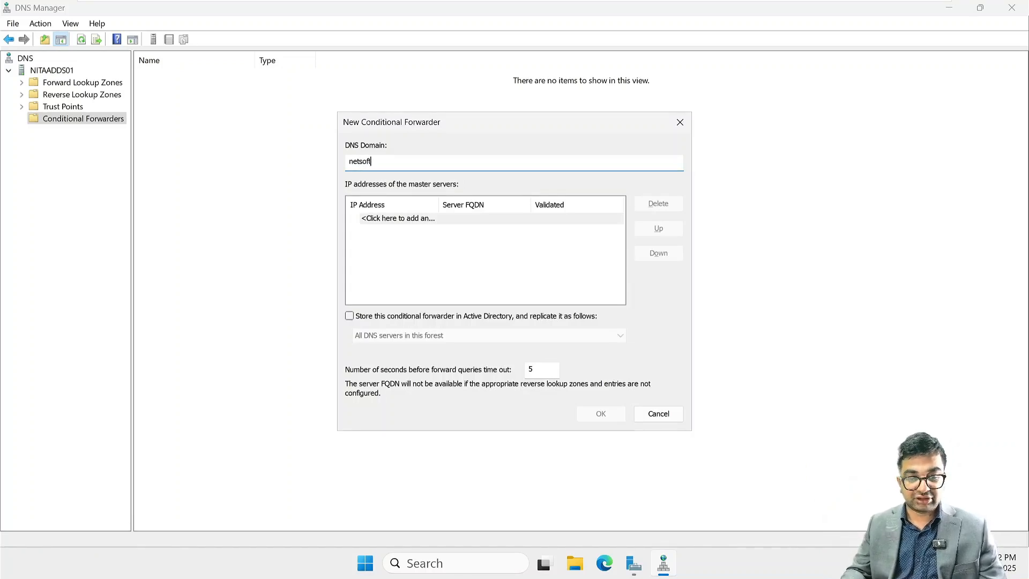
text(acad)
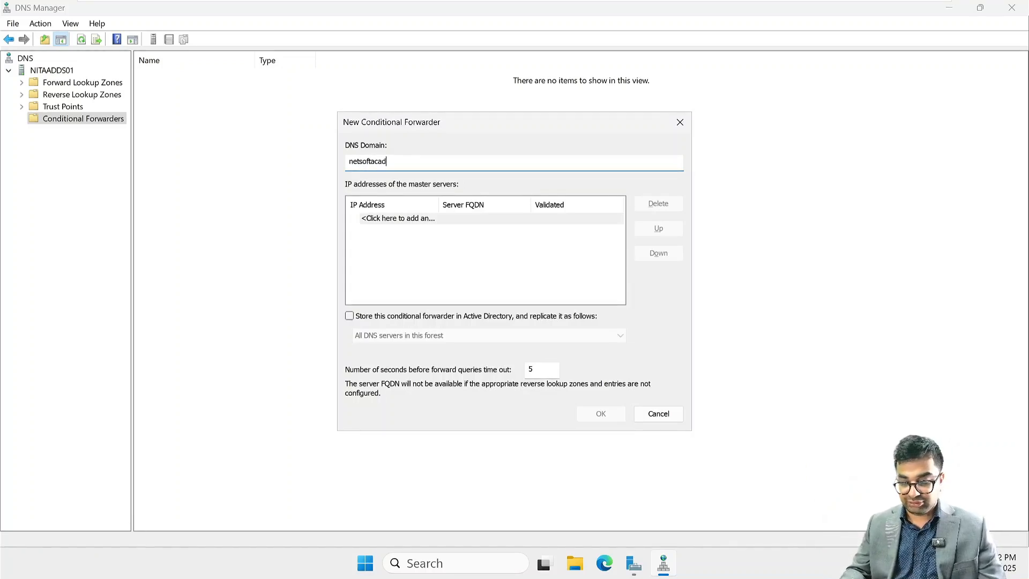
text(emy.com)
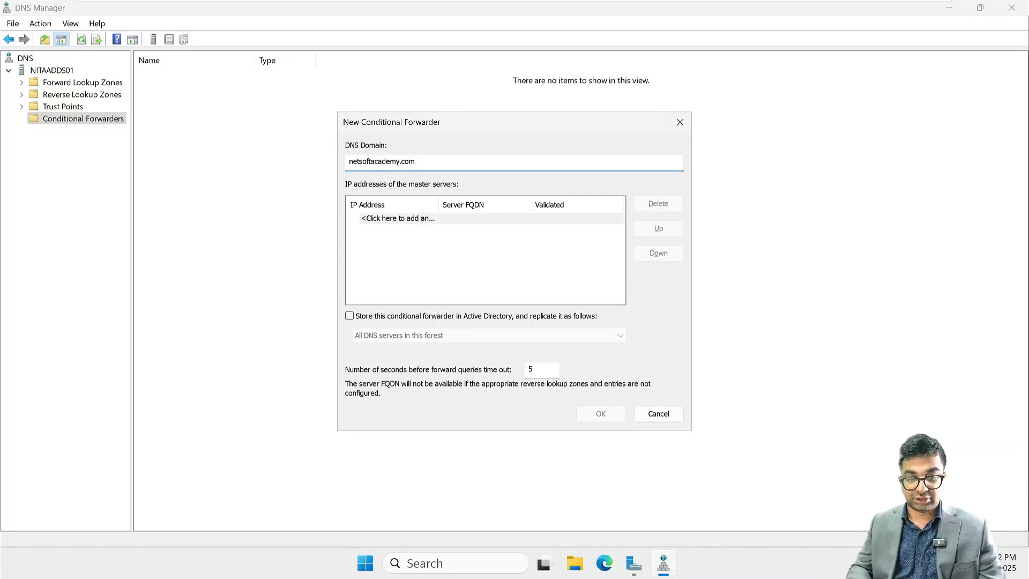
- Add 172.16.10.20 as the forwarder's master server and create the conditional forwarder
click(397, 219)
text(172.16)
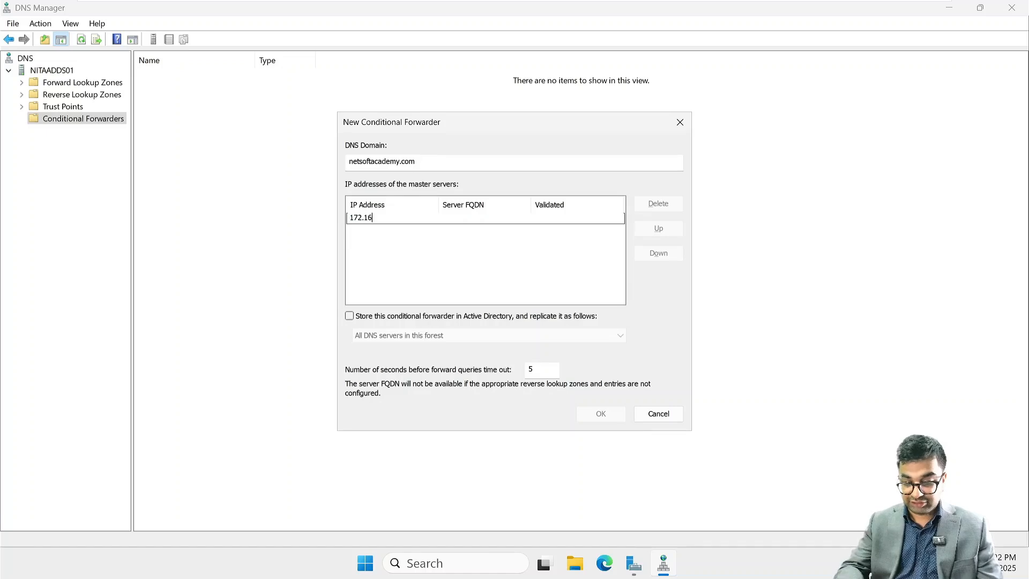
text(.10.20)
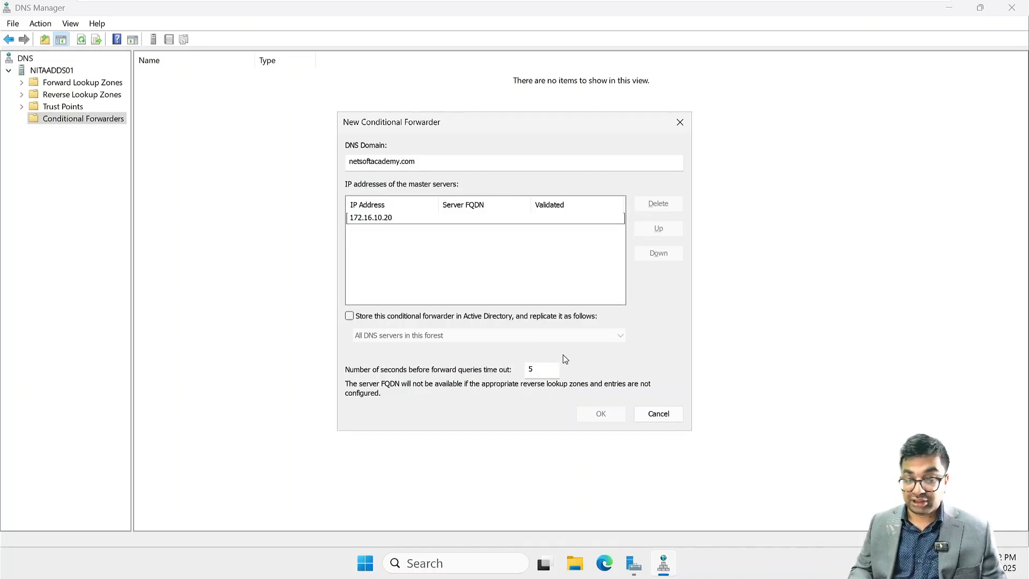
click(542, 292)
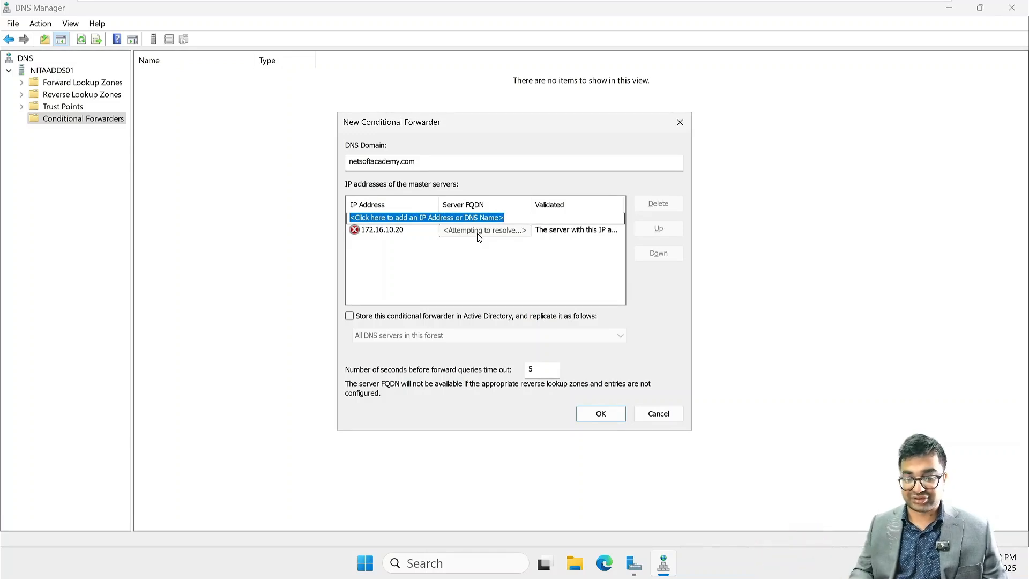
click(466, 231)
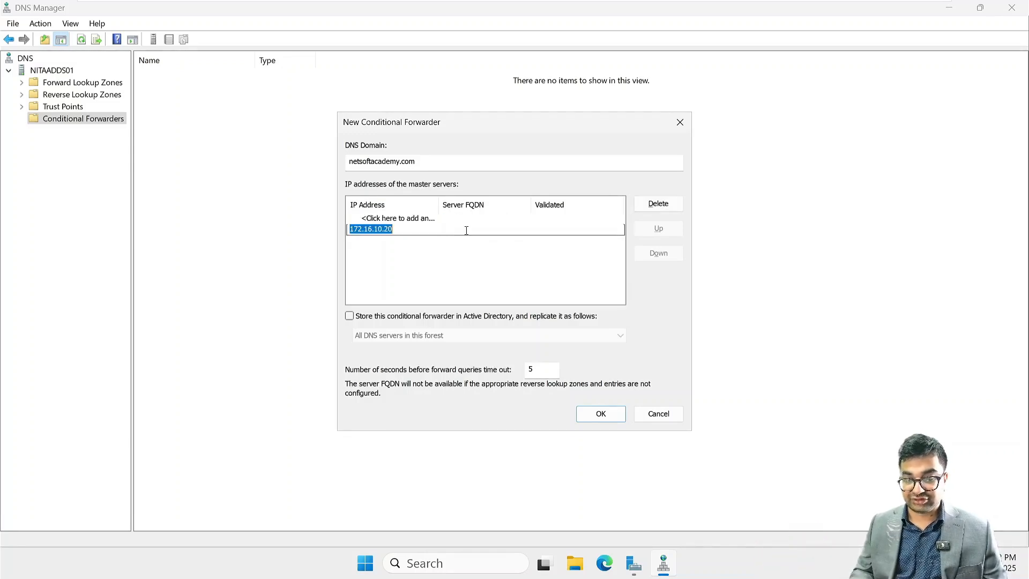
click(475, 274)
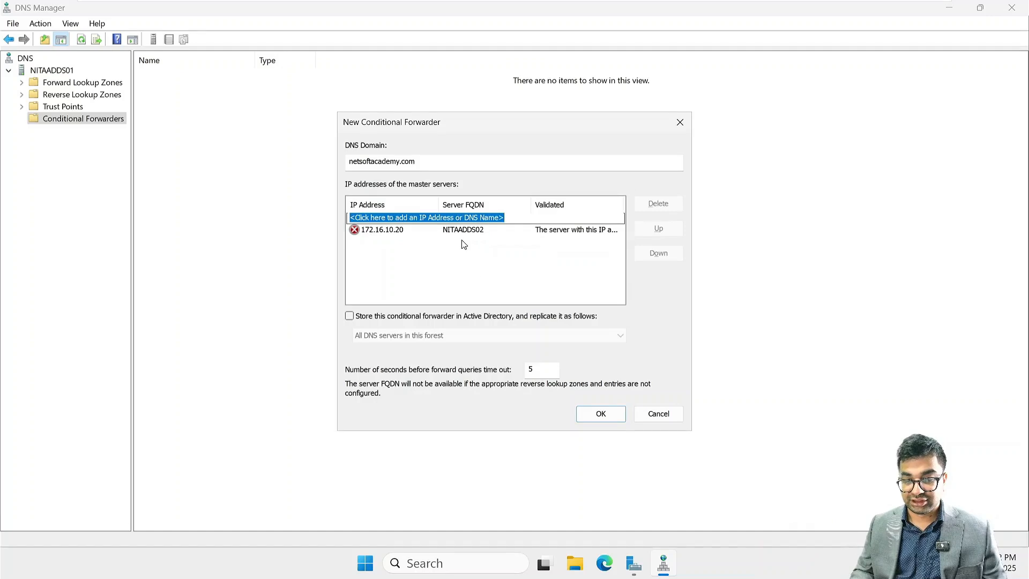
click(593, 416)
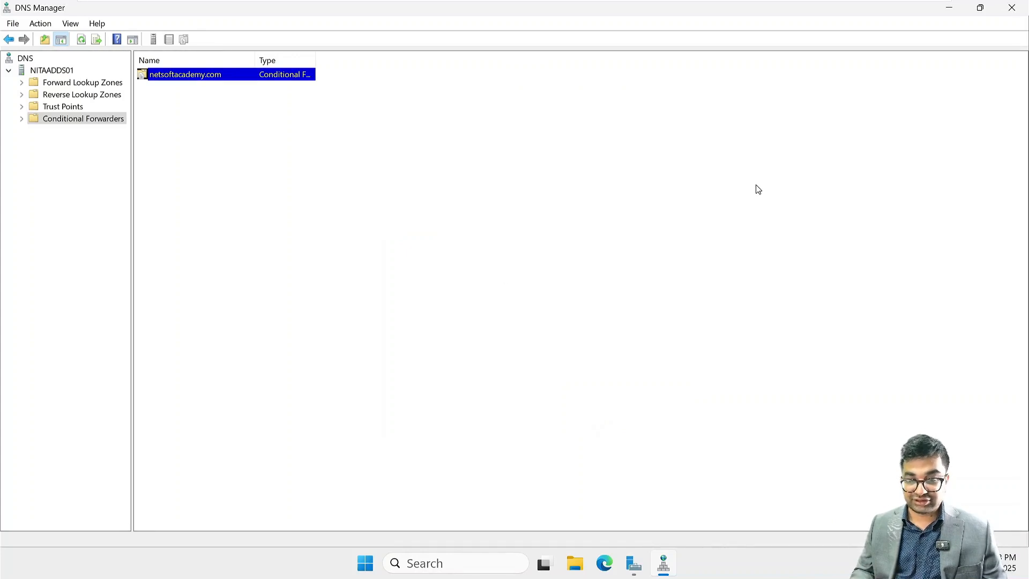
- Edit the netsoftacademy.com forwarder to be stored in Active Directory and replicated to all DNS servers in this forest
right_click(172, 76)
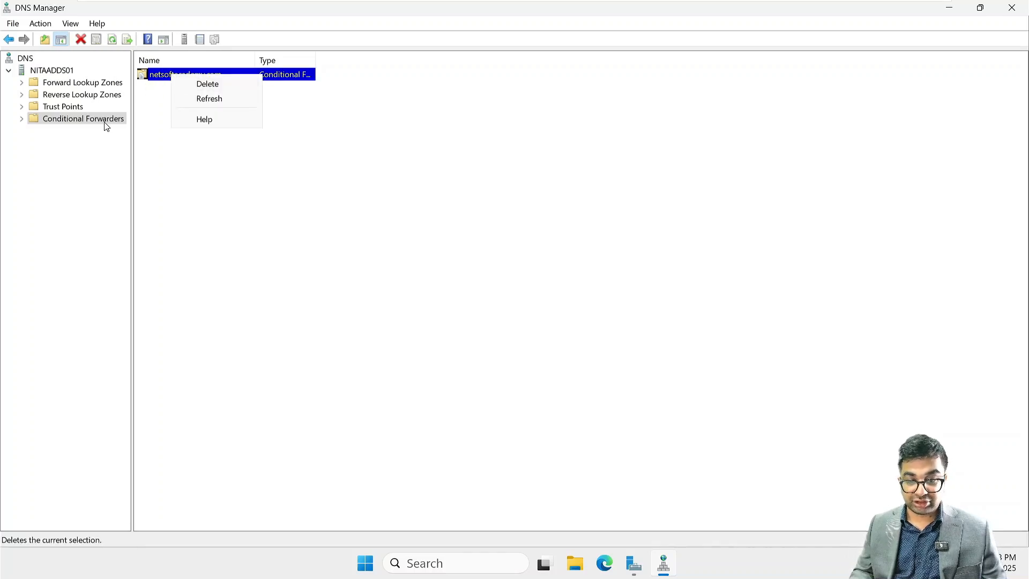
click(149, 76)
double_click(150, 76)
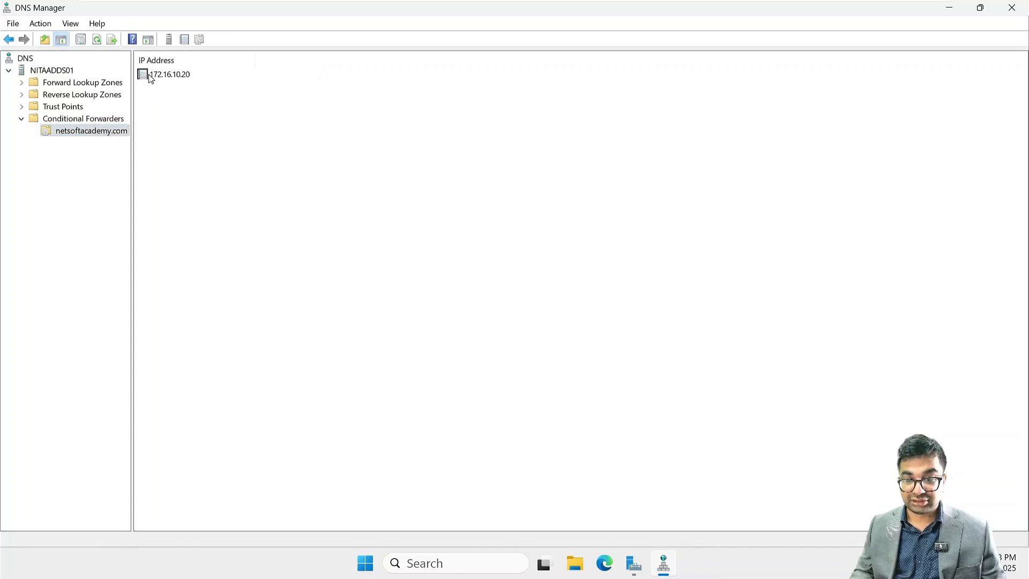
right_click(87, 137)
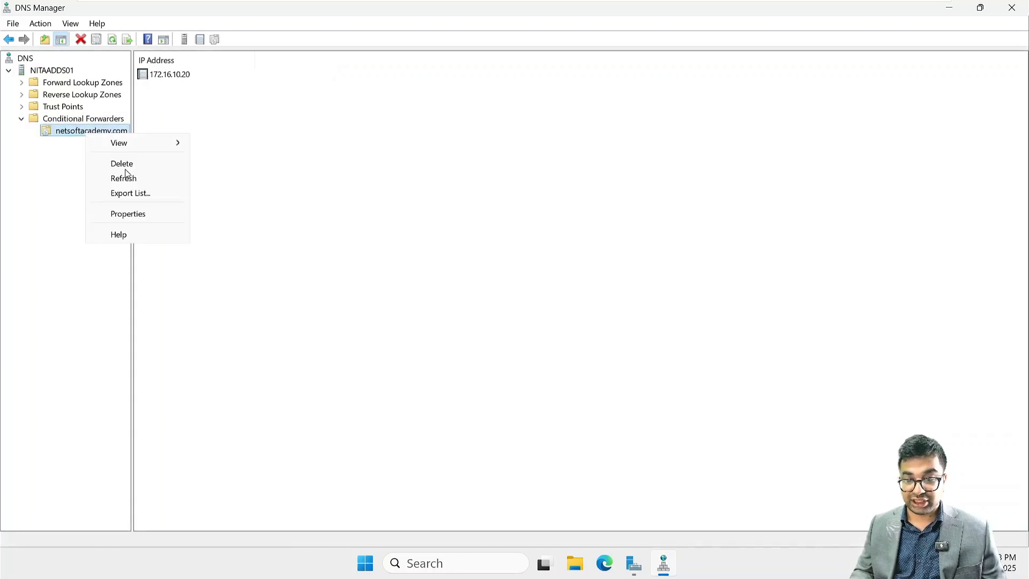
click(128, 214)
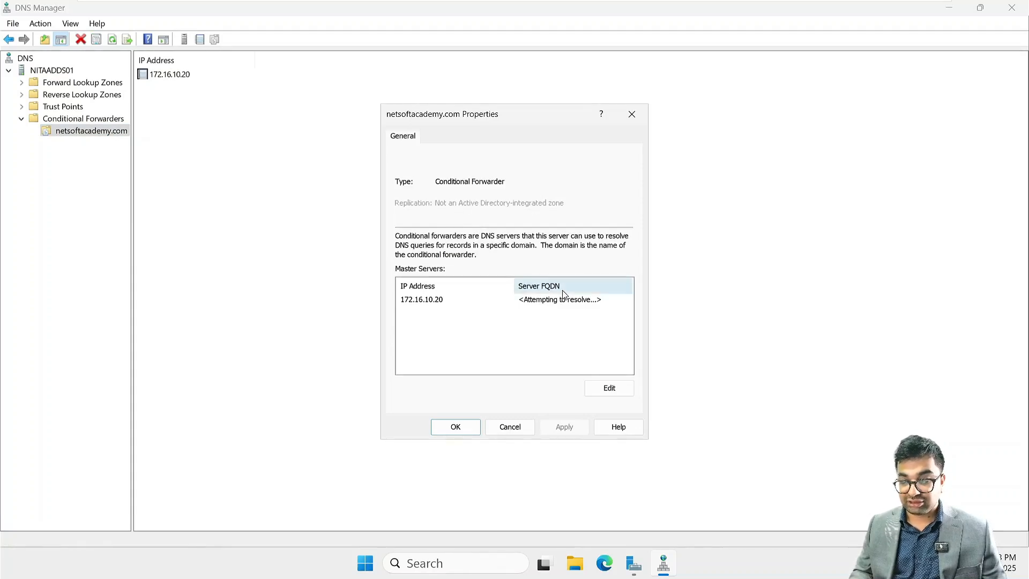
click(609, 389)
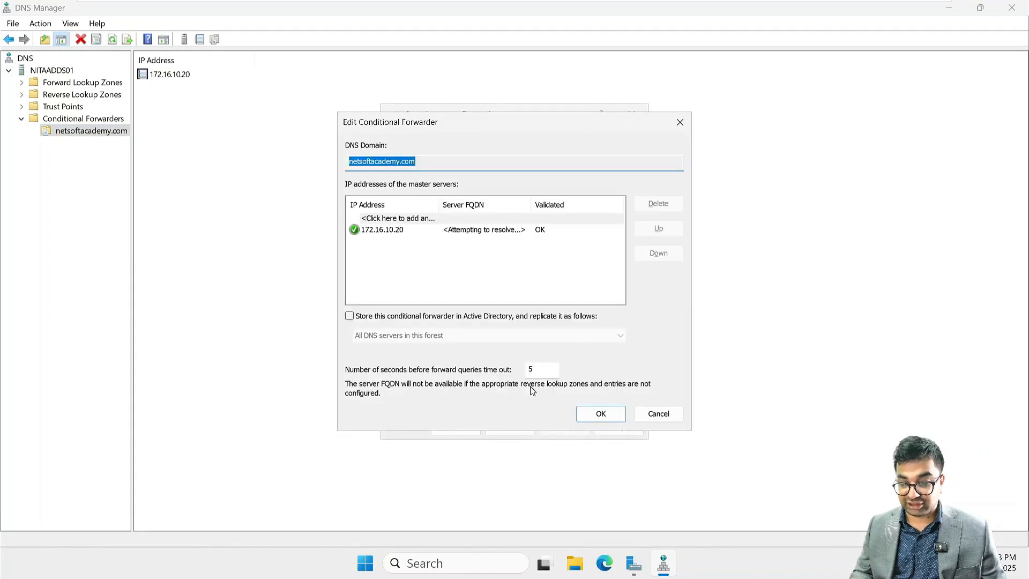
click(372, 317)
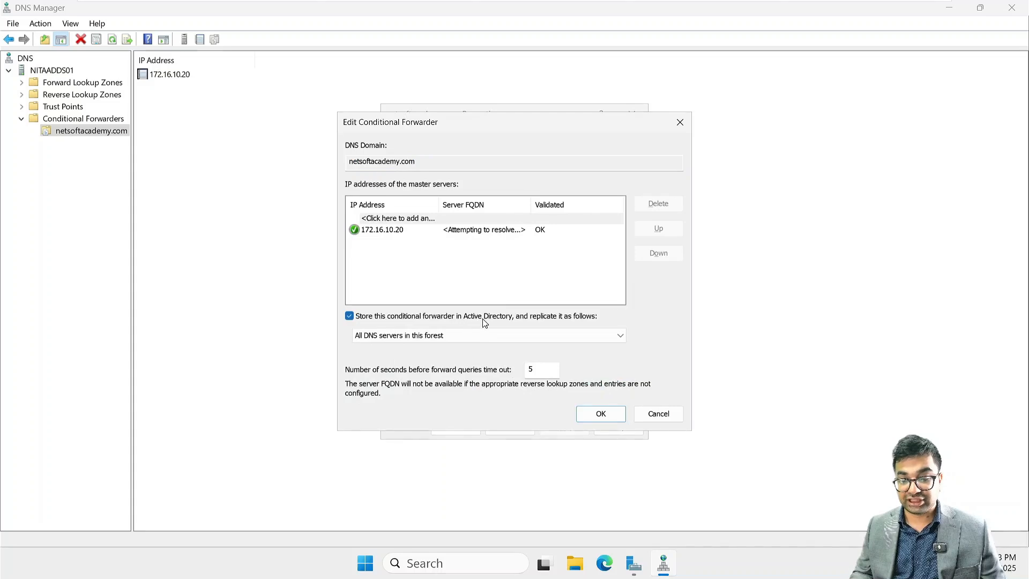
click(601, 414)
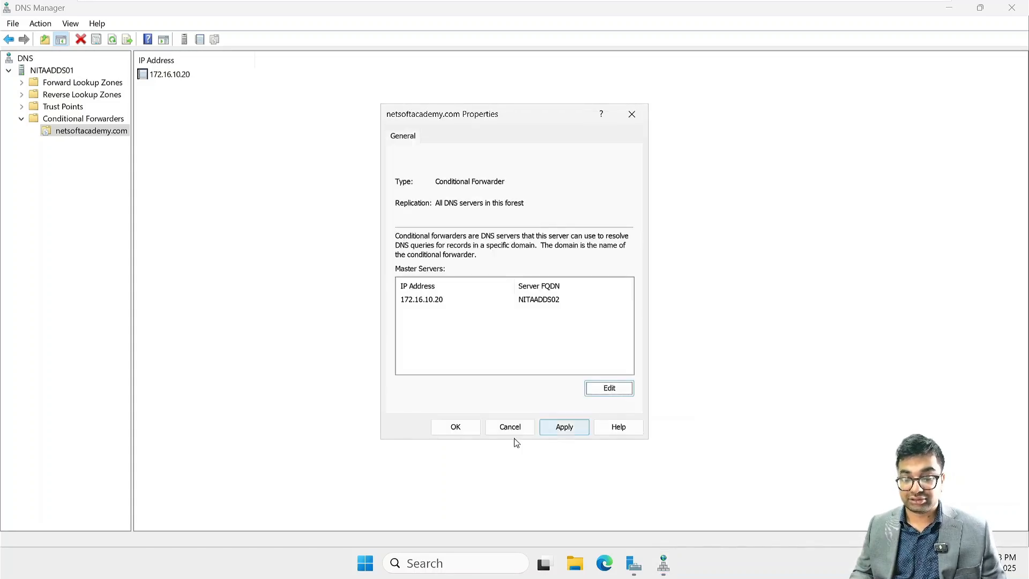
click(578, 432)
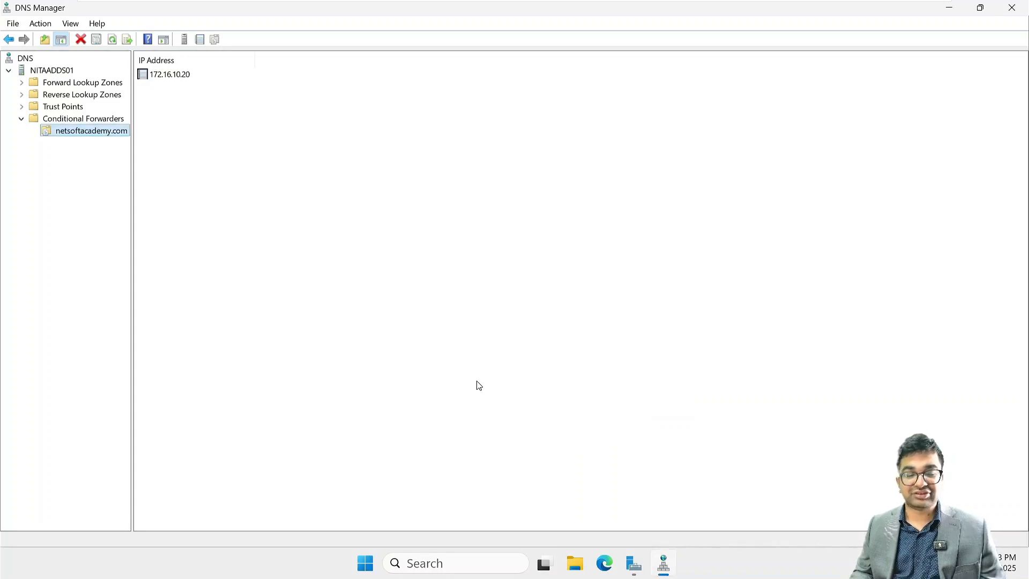
click(349, 301)
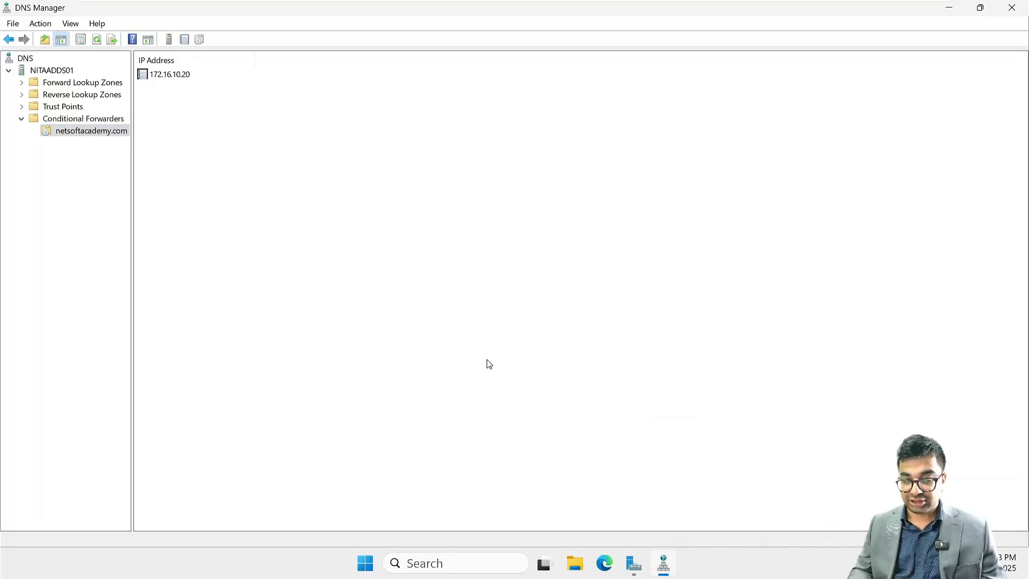
- Open Command Prompt and ping the other domain's DNS server at 172.16.10.20
click(449, 562)
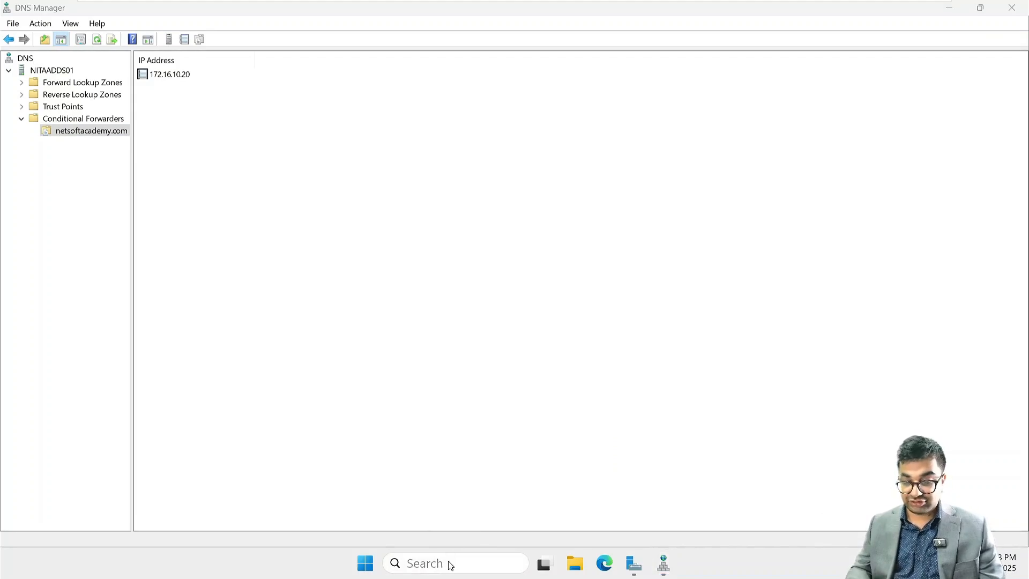
text(cmd)
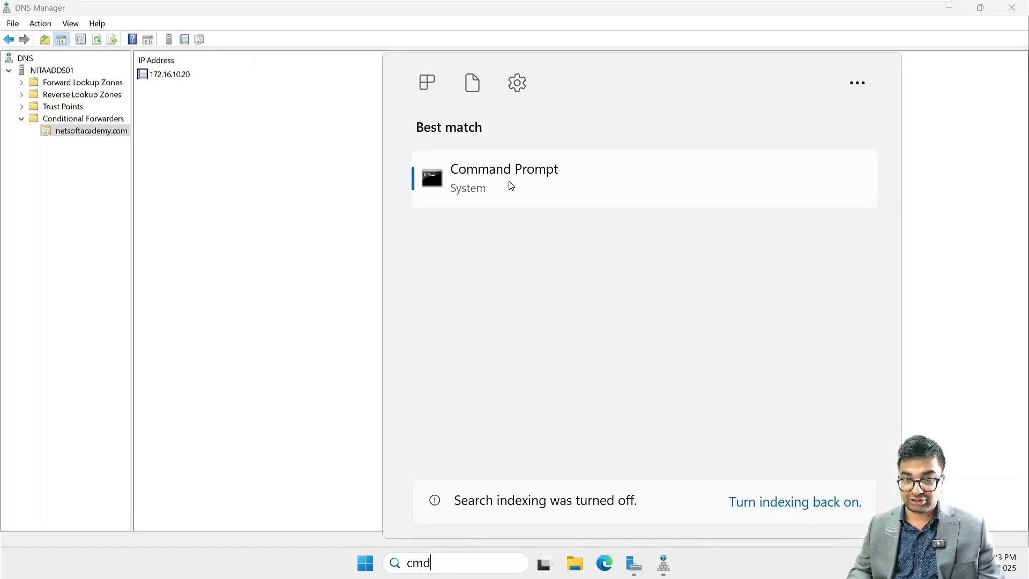
click(341, 188)
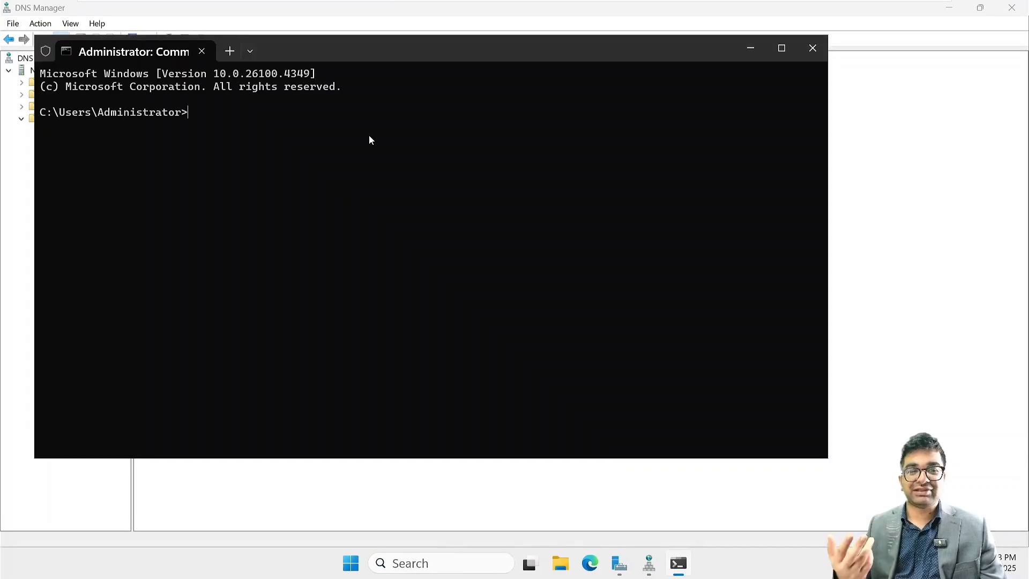
text(ping )
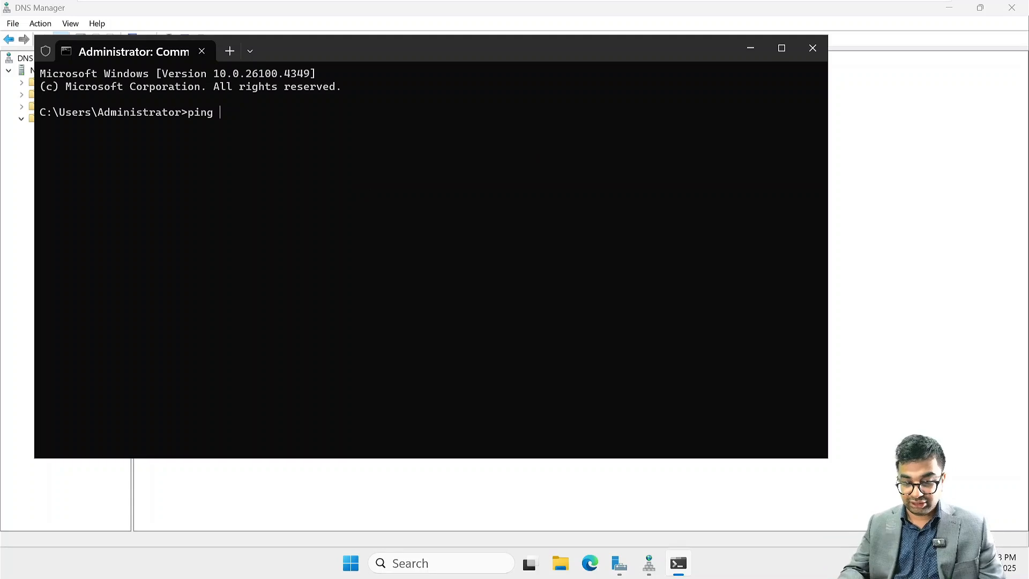
text(172.16.10.20)
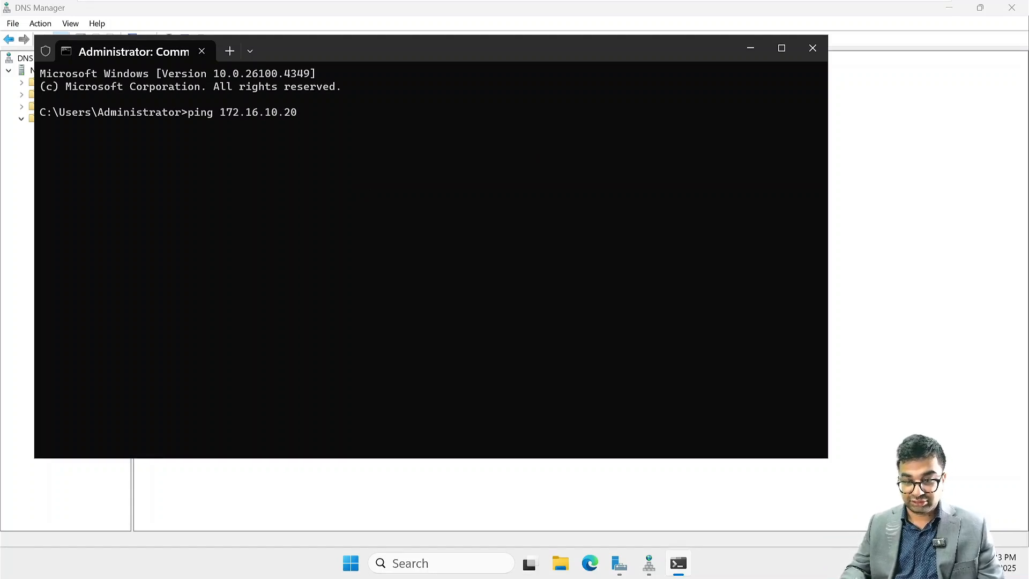
key(Return)
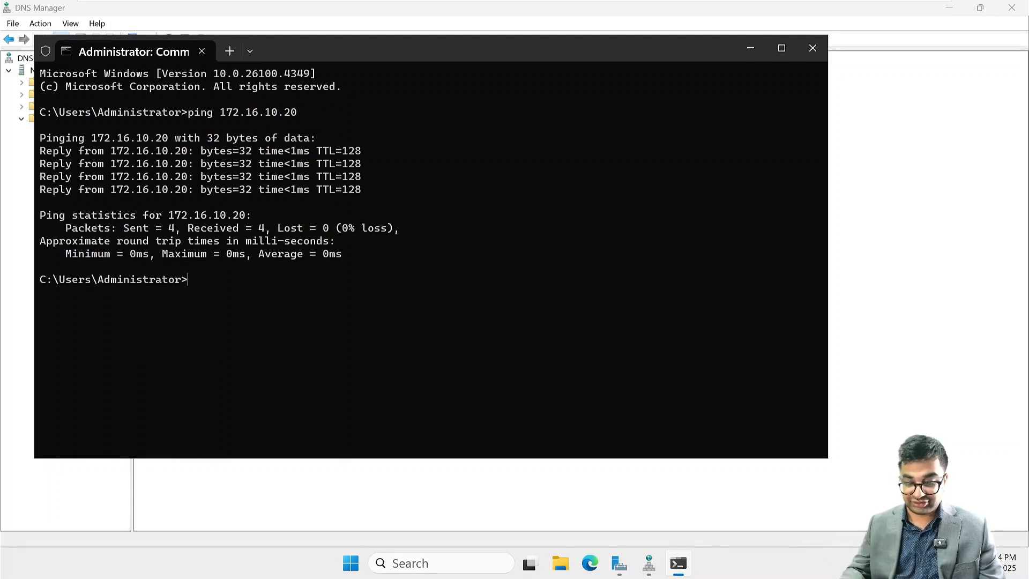
- Ping 172.16.10.40 to test its connectivity
key(Up)
key(BackSpace)
key(BackSpace)
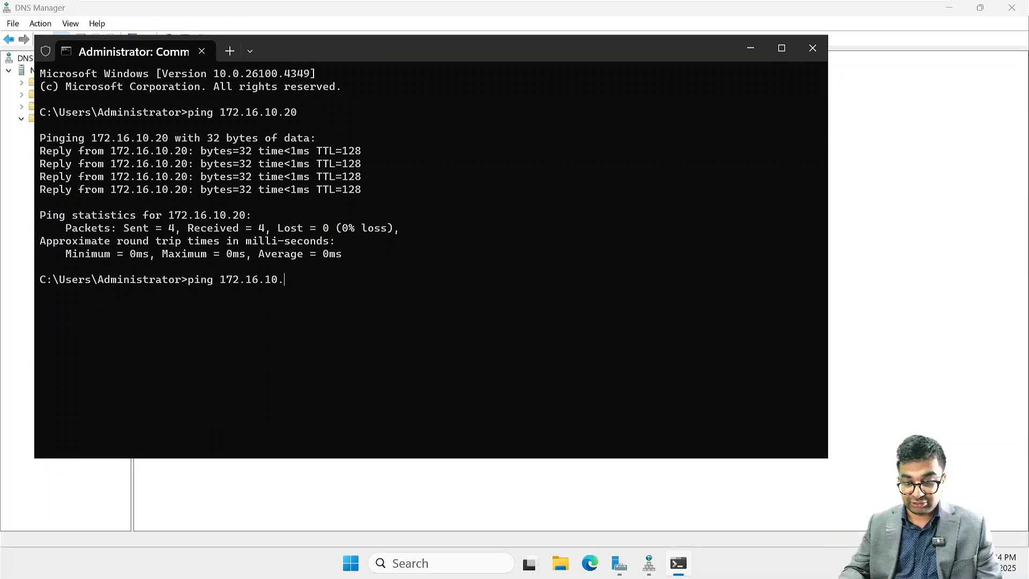
text(40)
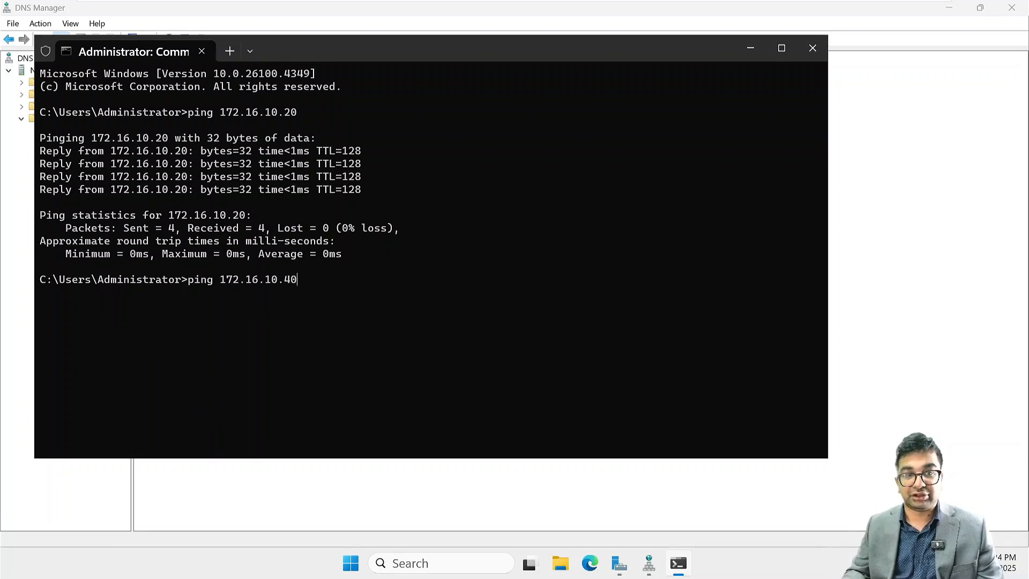
key(Return)
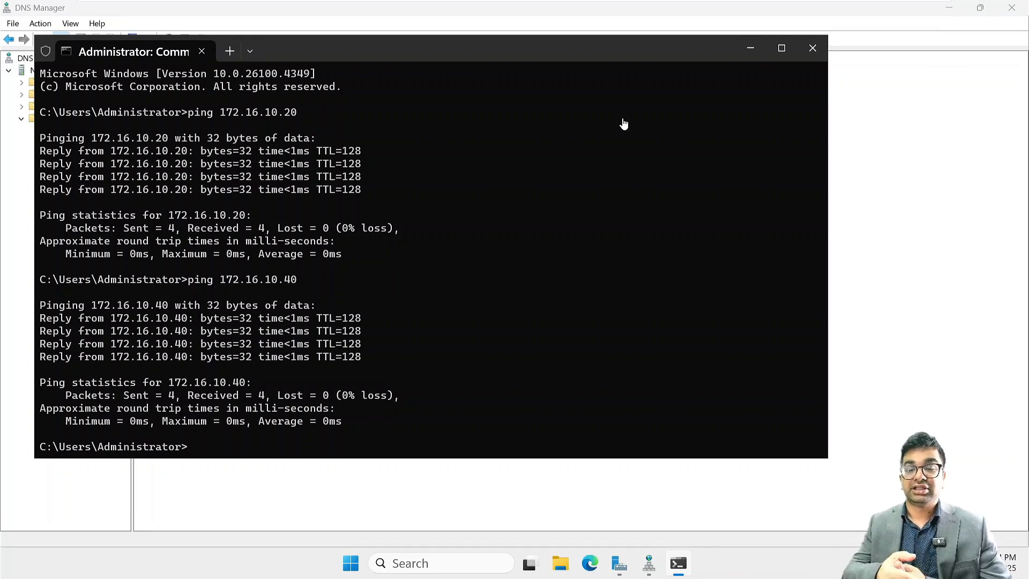
- Switch to the NITAADDS02 virtual machine and open its DNS management console from Server Manager
mouse_move(629, 4)
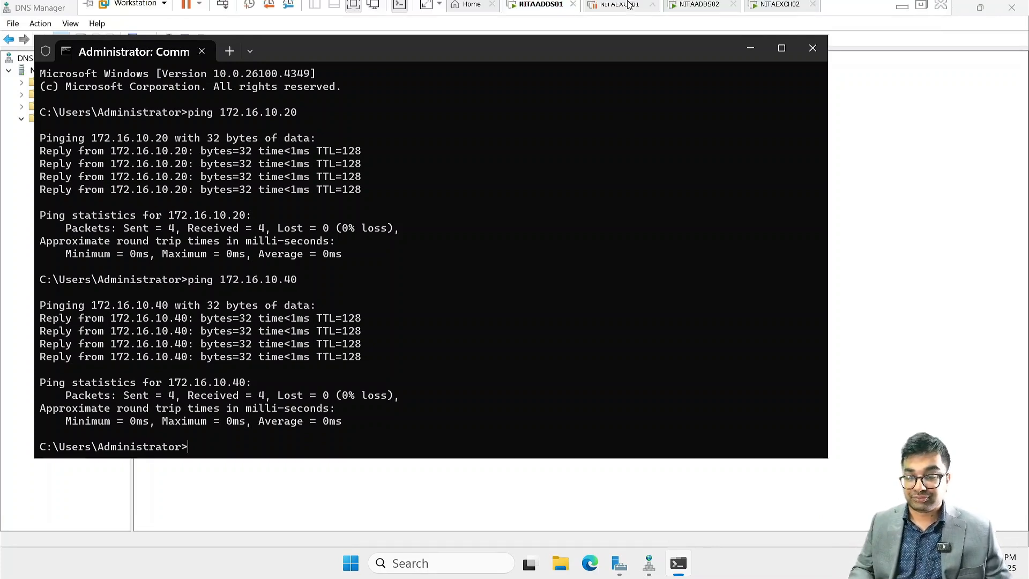
click(700, 11)
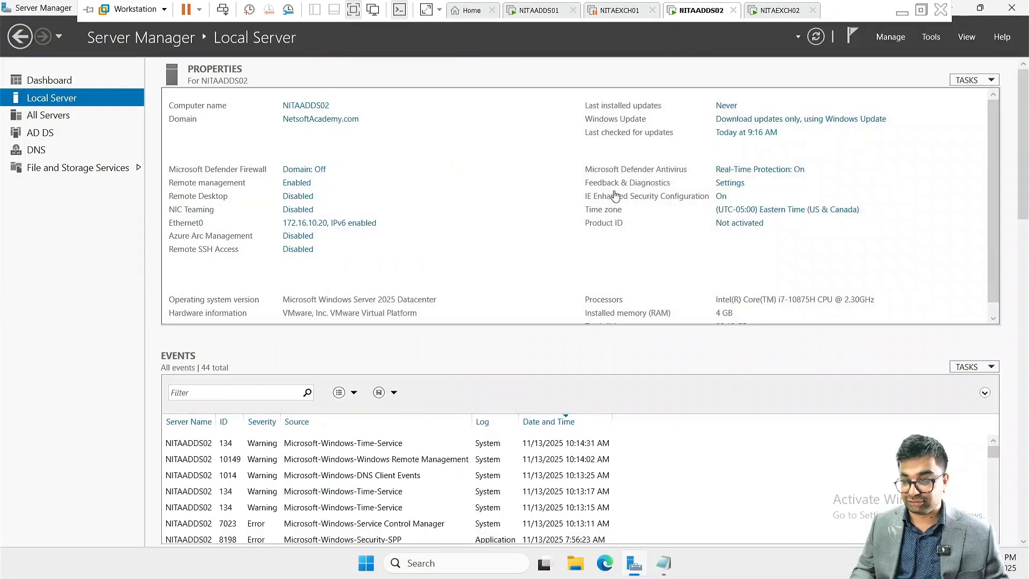
click(930, 35)
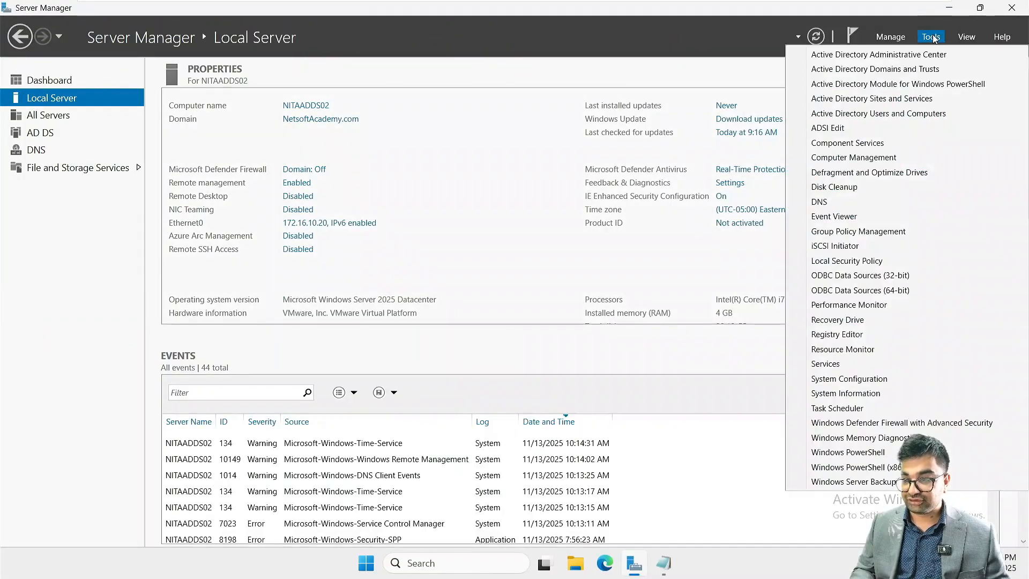
click(845, 201)
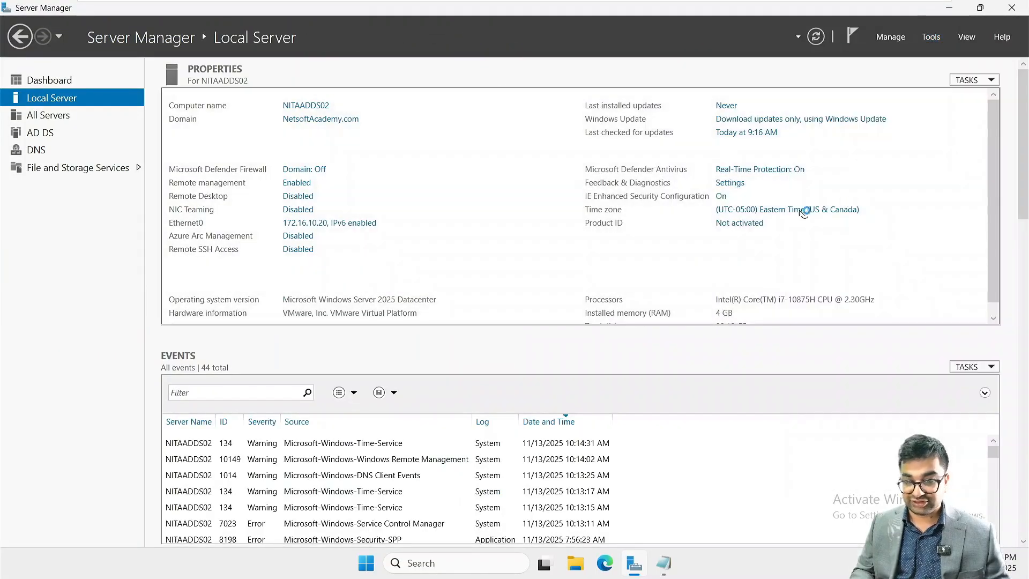
- Create a conditional forwarder on NITAADDS02 for the DNS domain NITA.local with master server 172.16.10.10
double_click(107, 108)
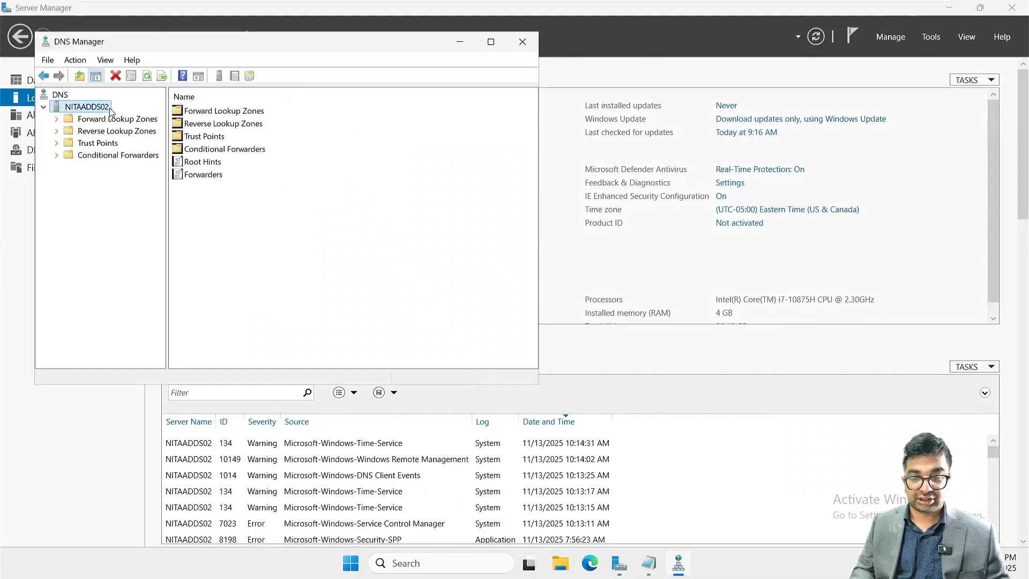
click(129, 156)
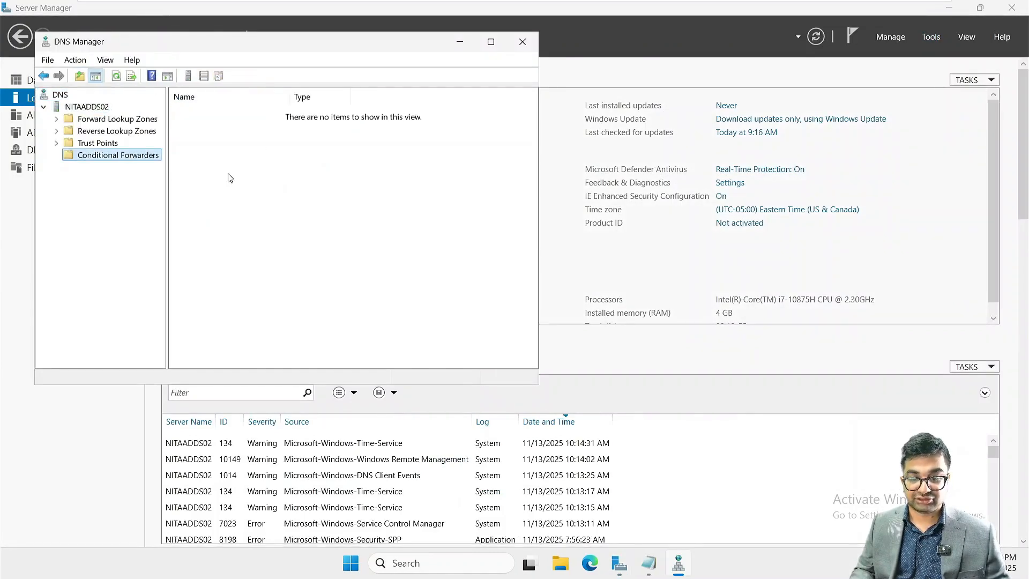
right_click(112, 155)
click(135, 164)
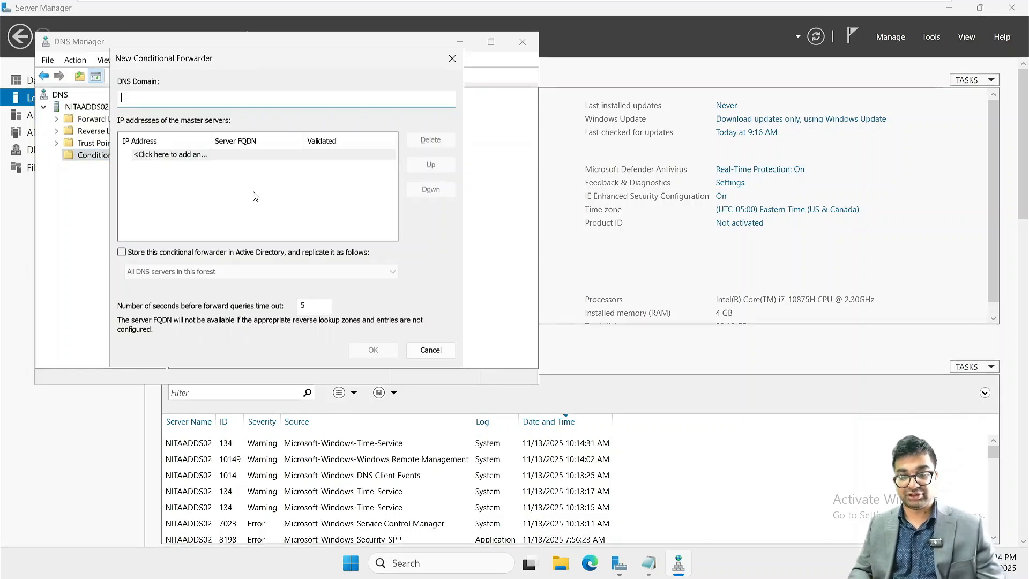
text(NITA.local)
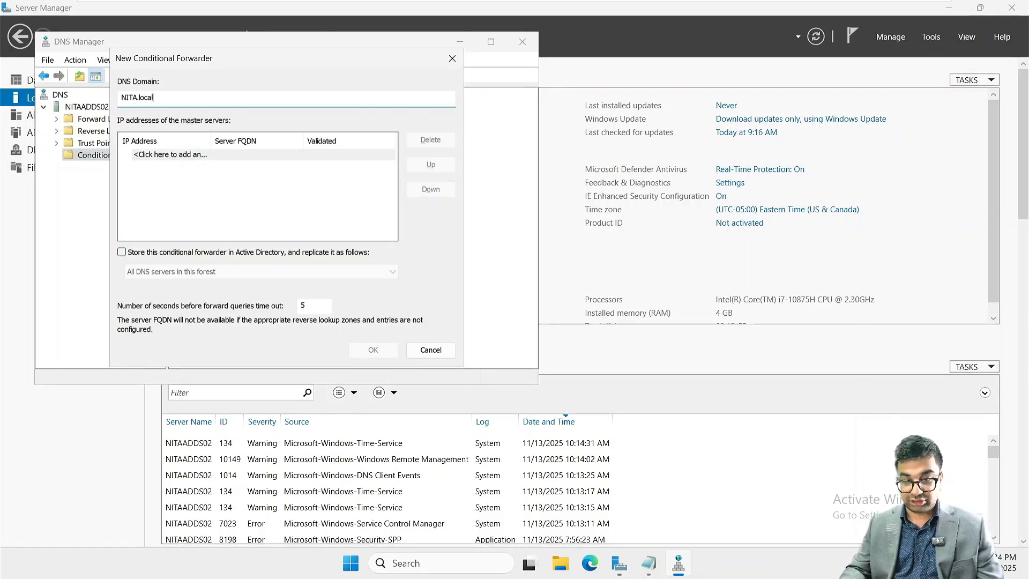
key(Tab)
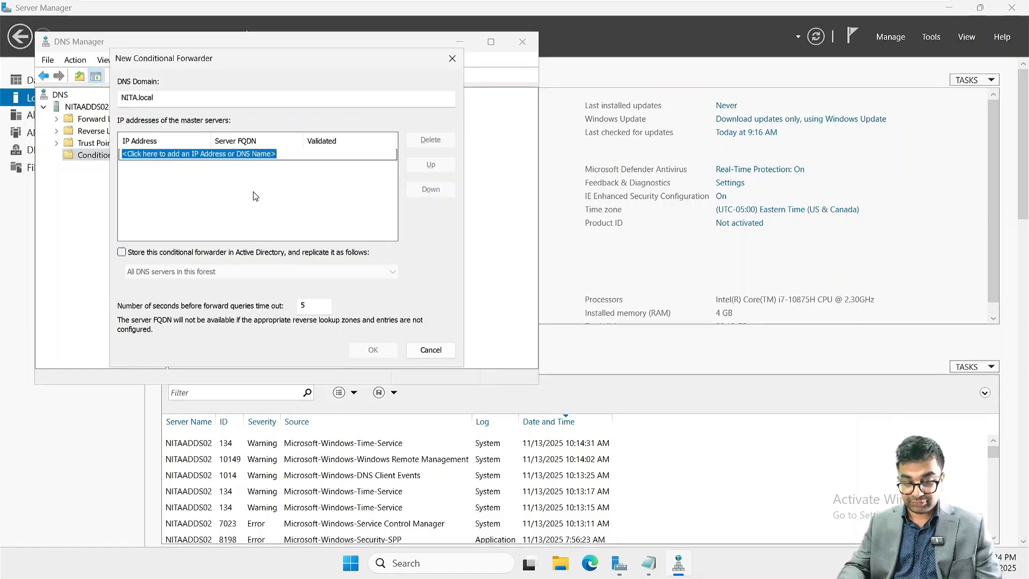
text(172.16.10.10)
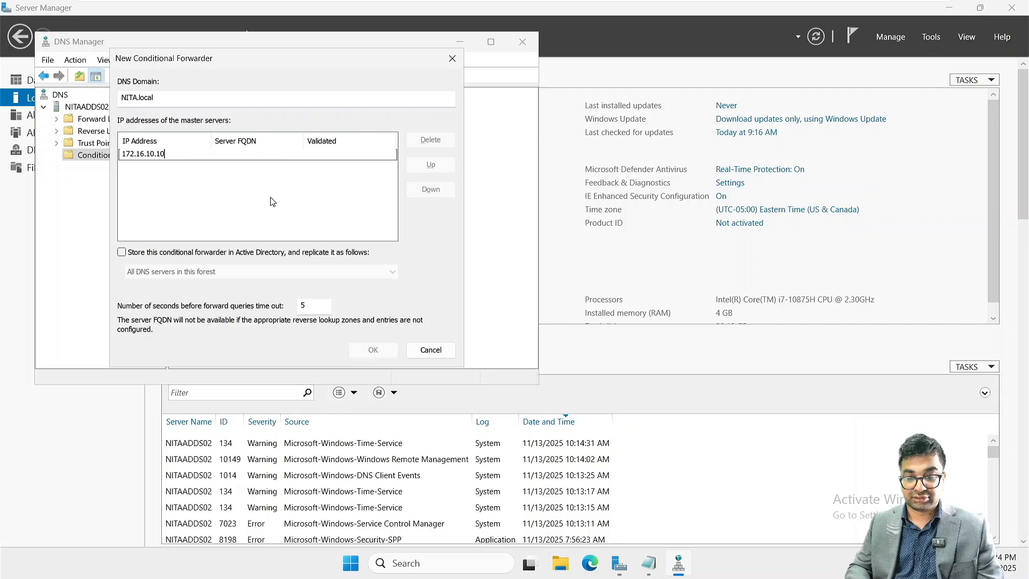
key(Return)
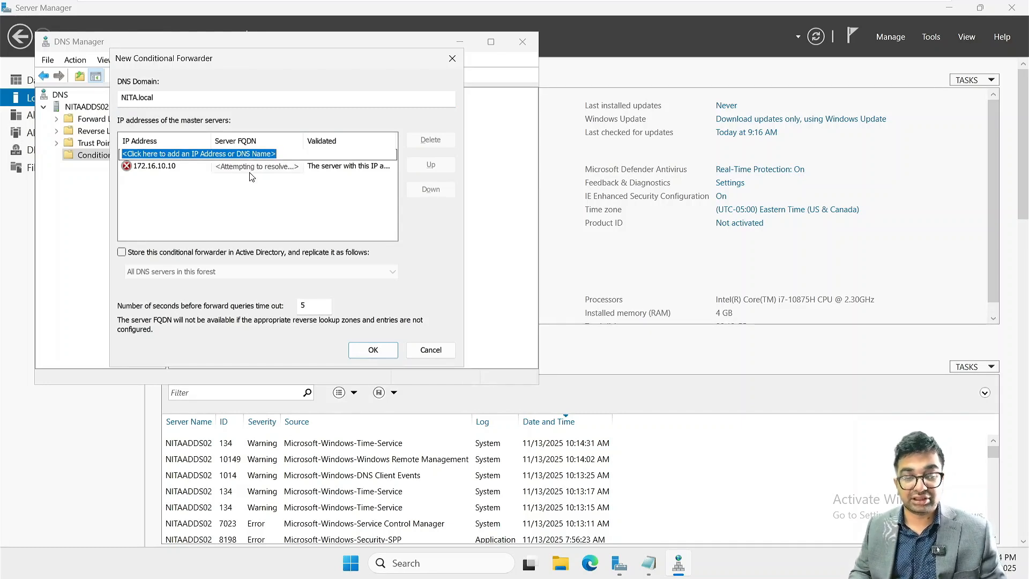
- Store the NITA.local forwarder in Active Directory with replication to all DNS servers in this forest, save it and close DNS Manager
click(122, 253)
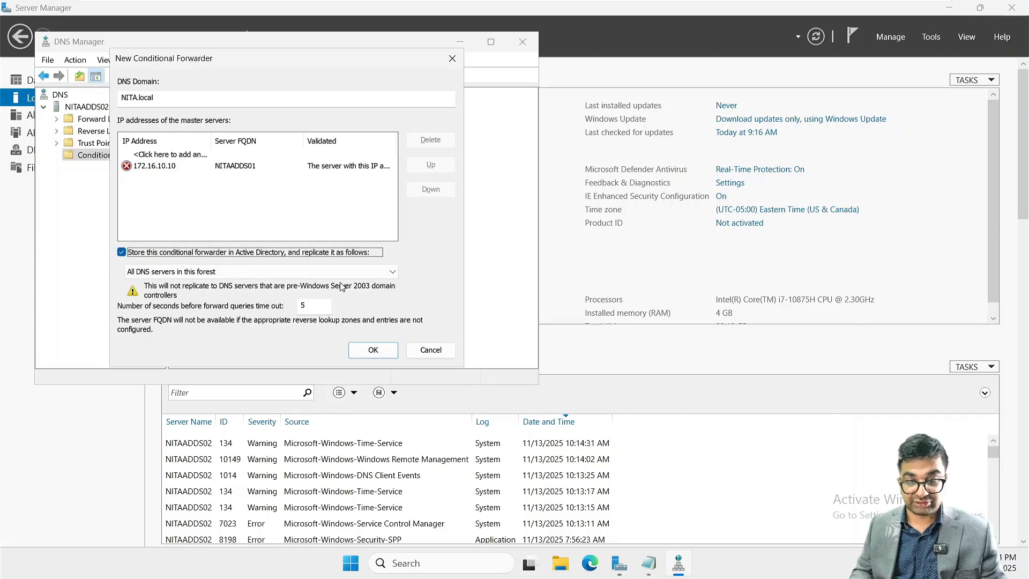
click(375, 351)
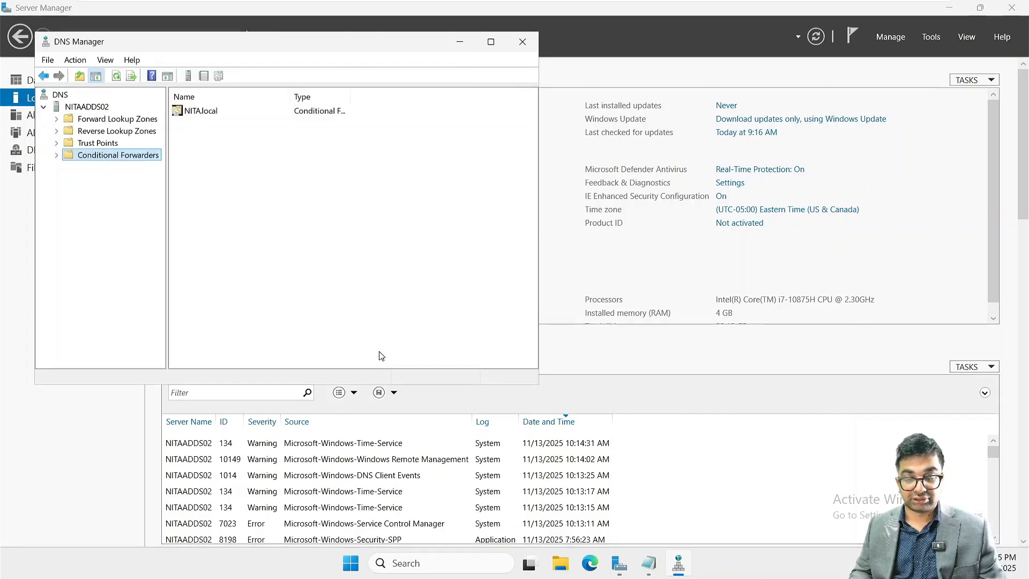
click(523, 42)
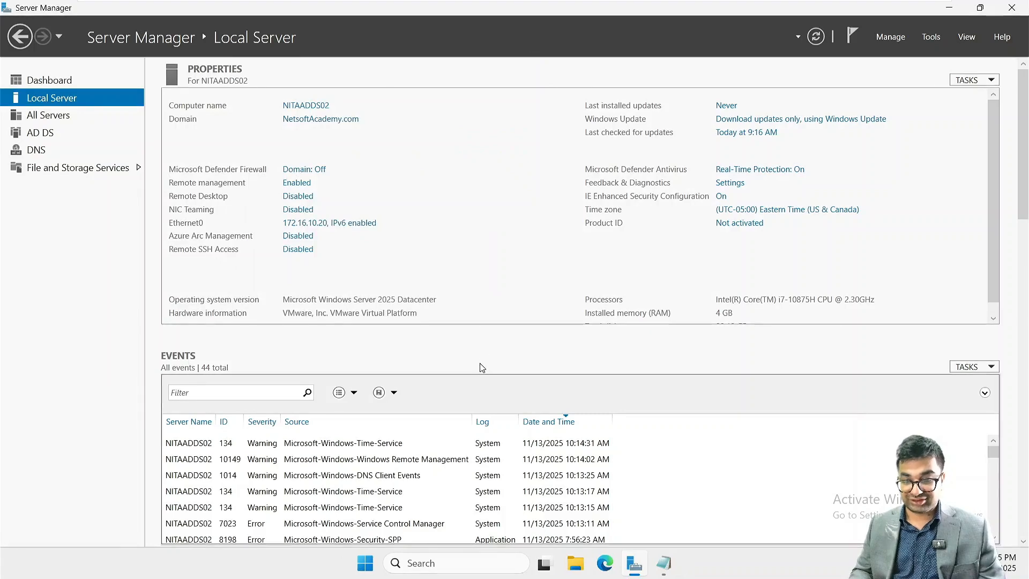
- Open Command Prompt on NITAADDS02 and ping nitadds01.nita.local
click(445, 563)
text(cmd)
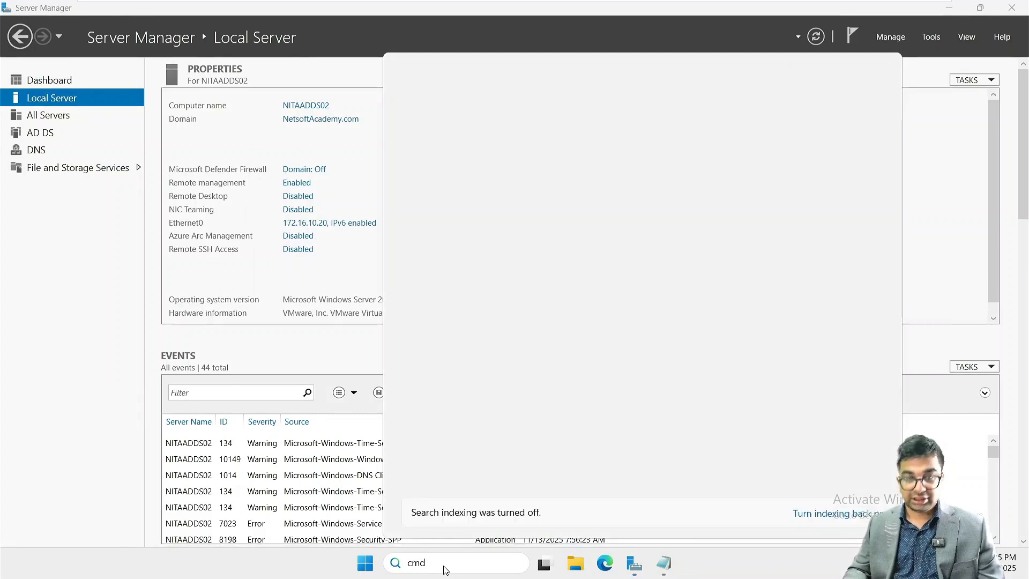
key(Return)
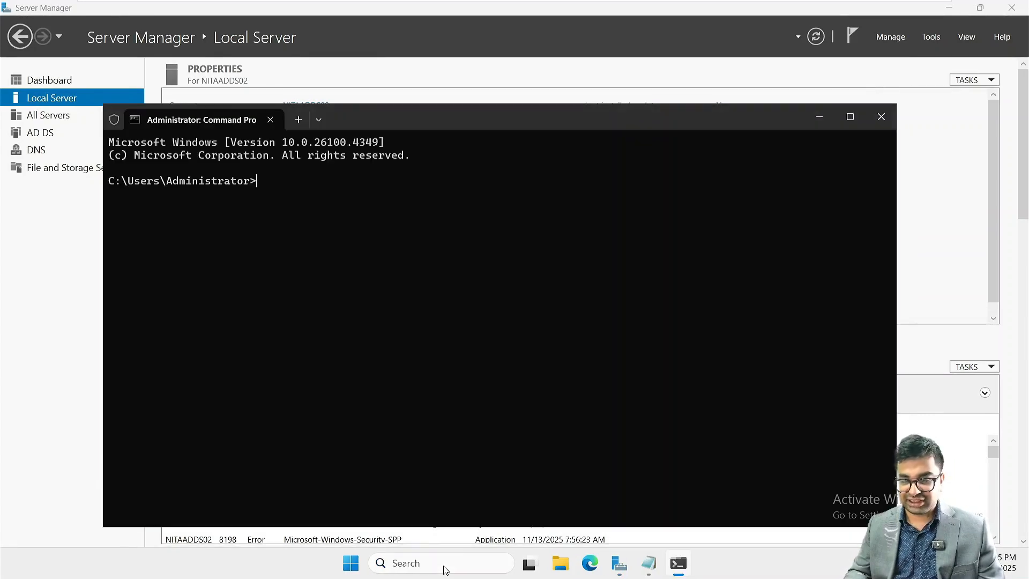
text(ping 172.1)
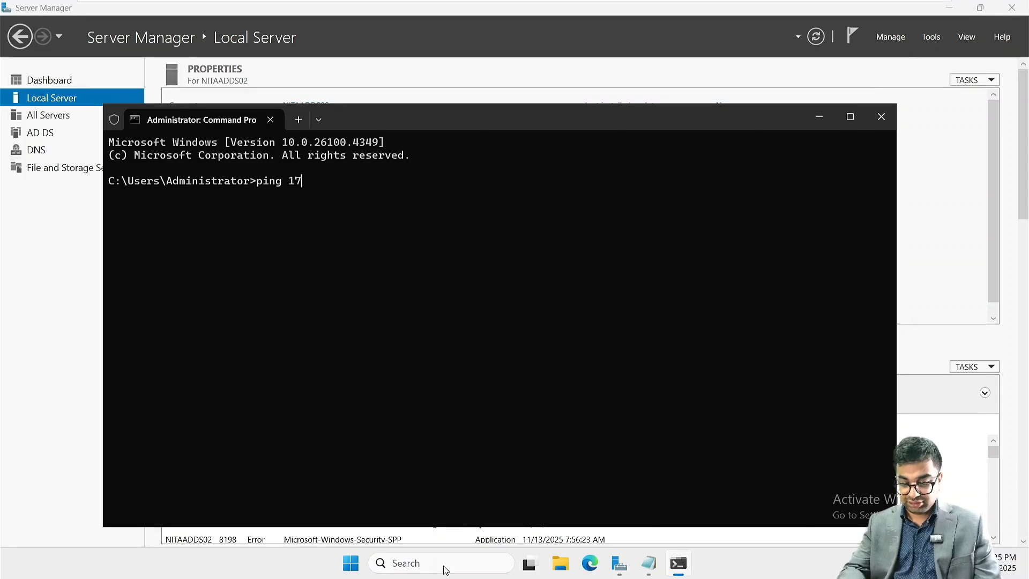
key(BackSpace)
key(BackSpace)
key(BackSpace)
key(BackSpace)
key(BackSpace)
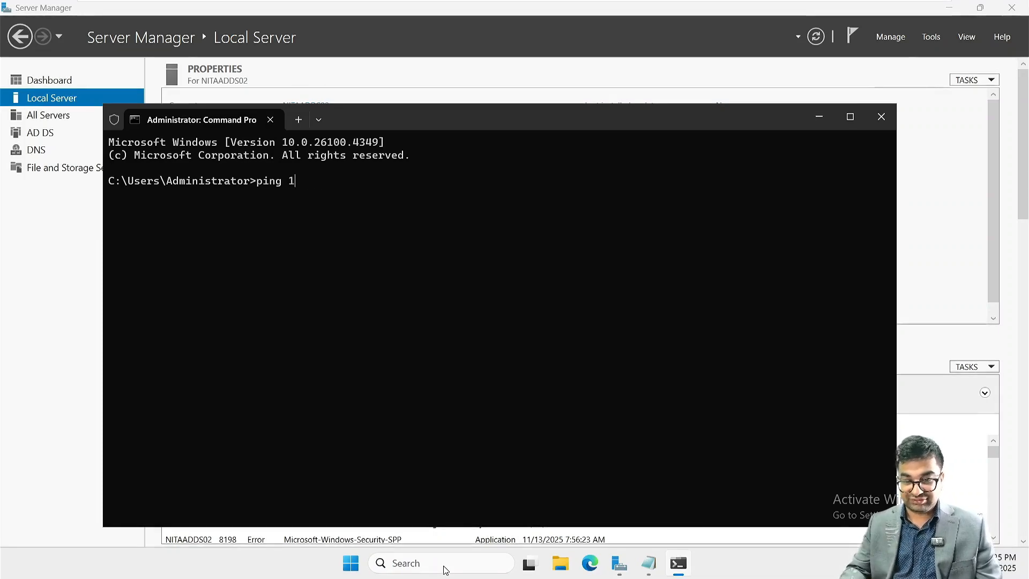
text(nit)
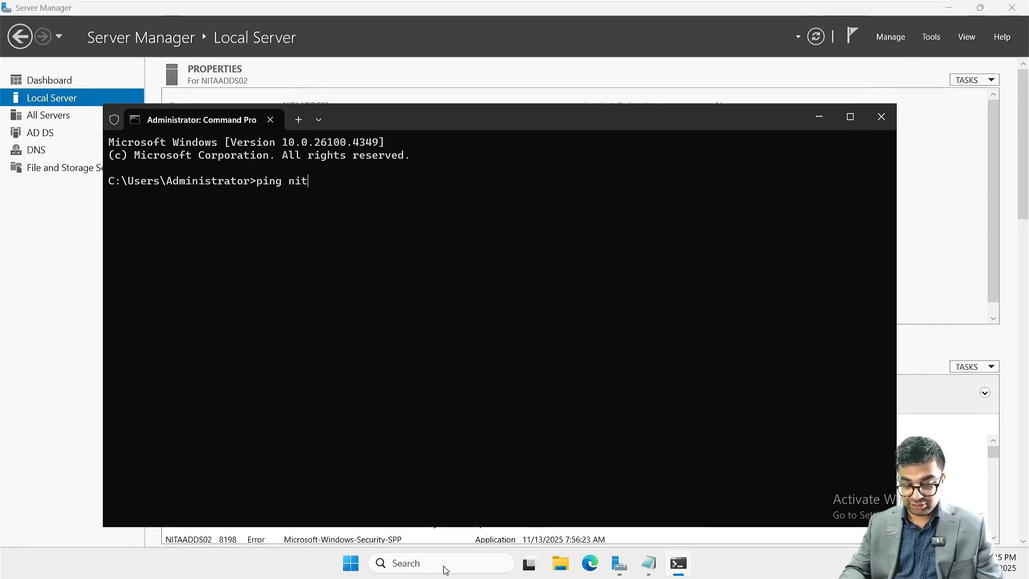
text(adds)
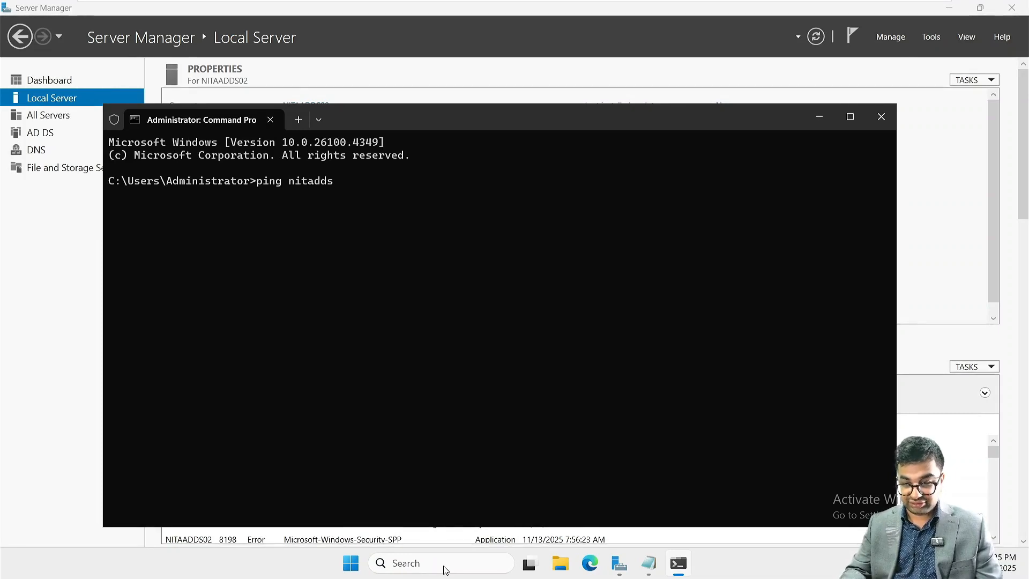
text(01.ni)
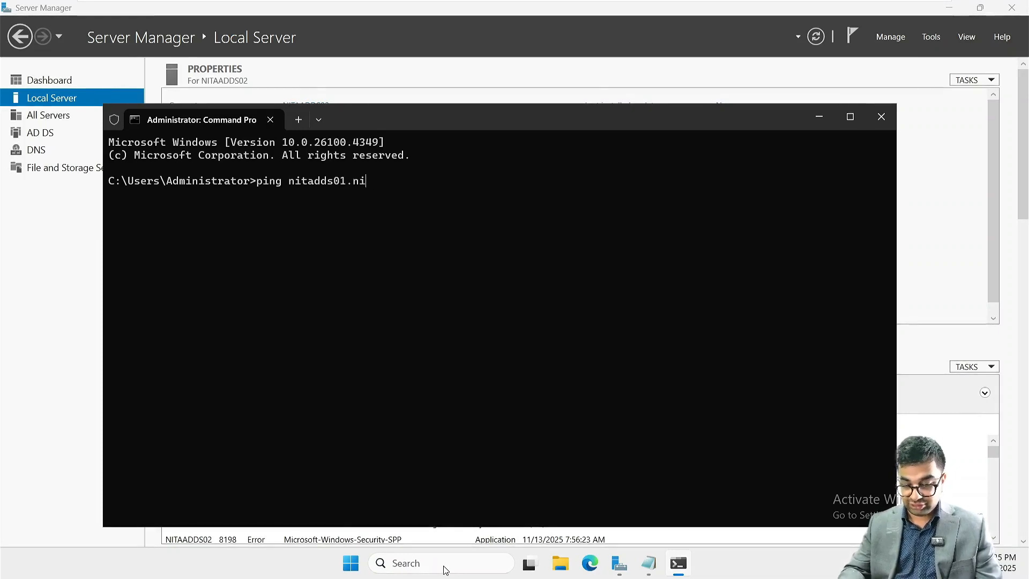
text(ta.loc)
text(al)
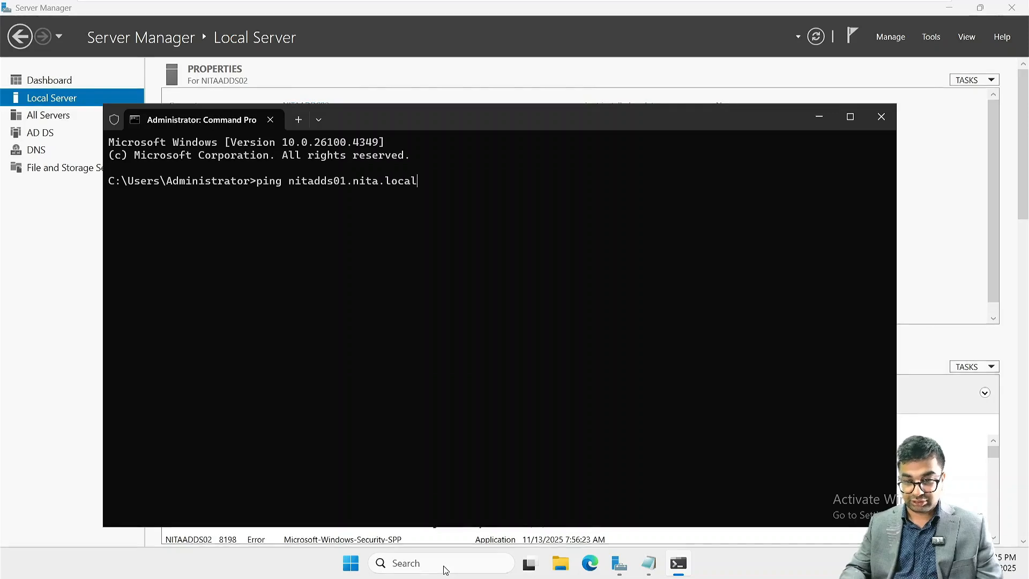
key(Return)
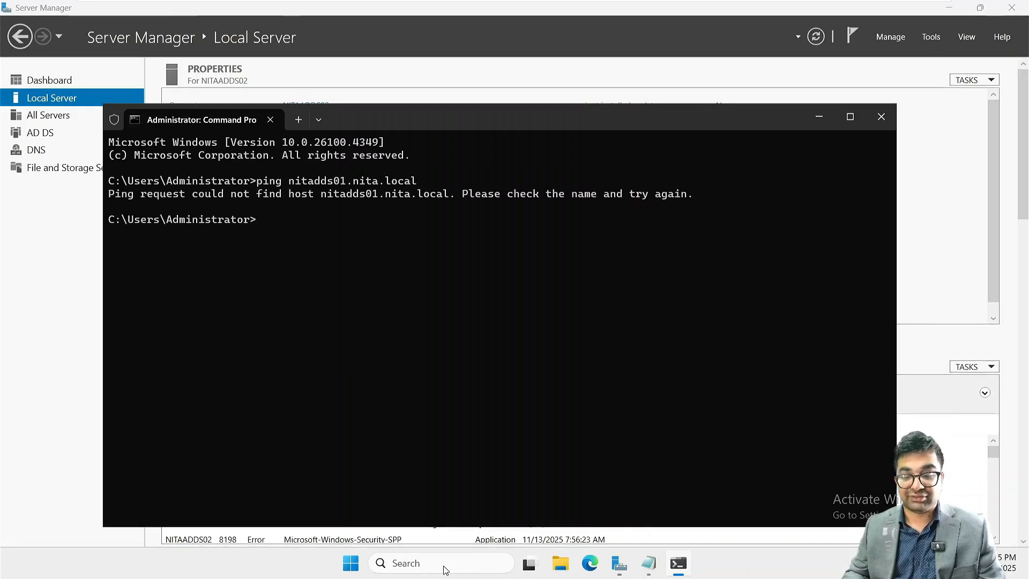
- Correct the host name and ping nitaadds01.nita.local to test name resolution across the domains
key(Up)
key(BackSpace)
key(BackSpace)
key(BackSpace)
key(BackSpace)
key(BackSpace)
key(BackSpace)
key(BackSpace)
key(BackSpace)
key(BackSpace)
key(BackSpace)
key(BackSpace)
key(BackSpace)
key(BackSpace)
key(BackSpace)
key(BackSpace)
key(BackSpace)
key(BackSpace)
key(BackSpace)
key(BackSpace)
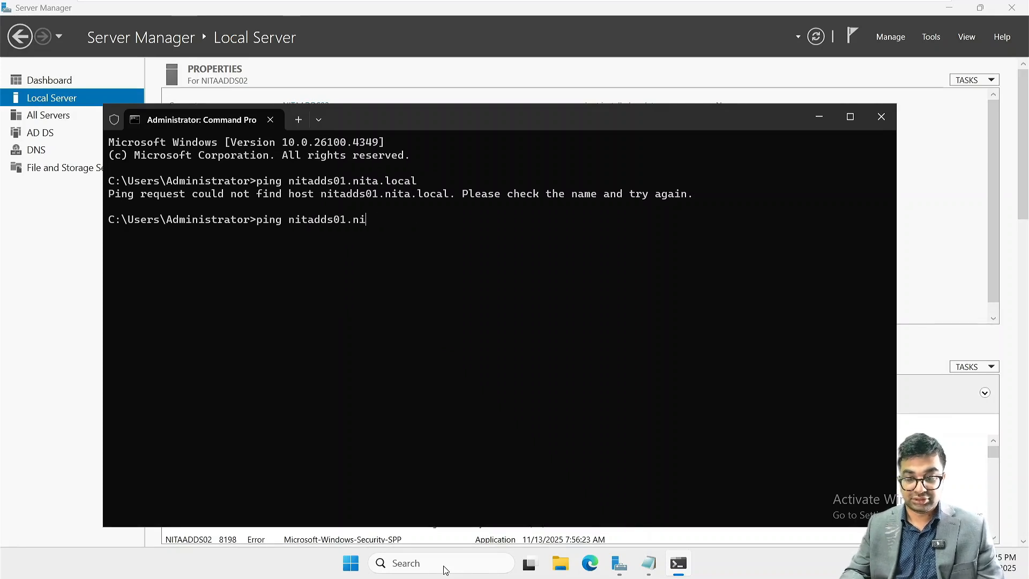
text(n)
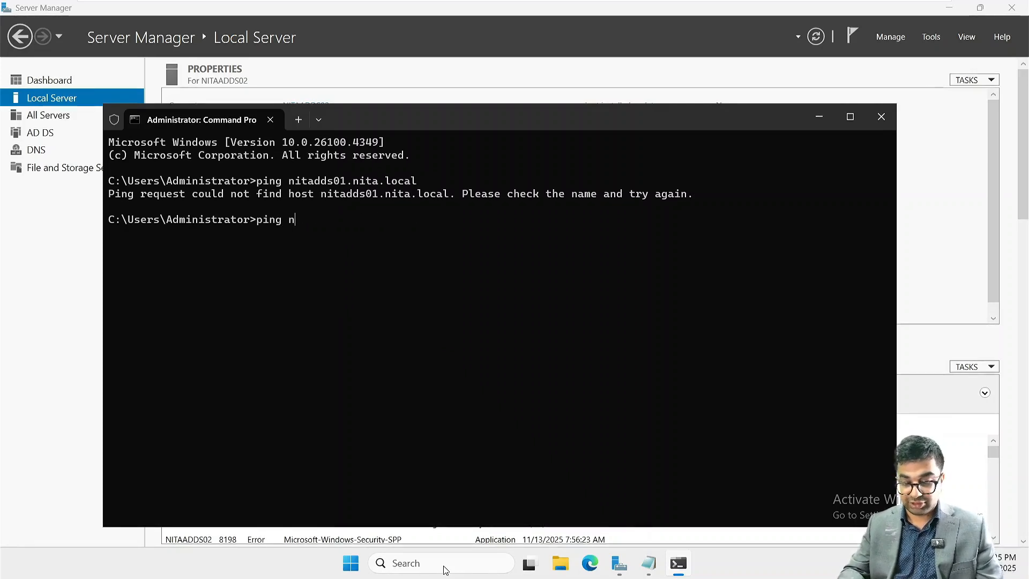
text(itaadd)
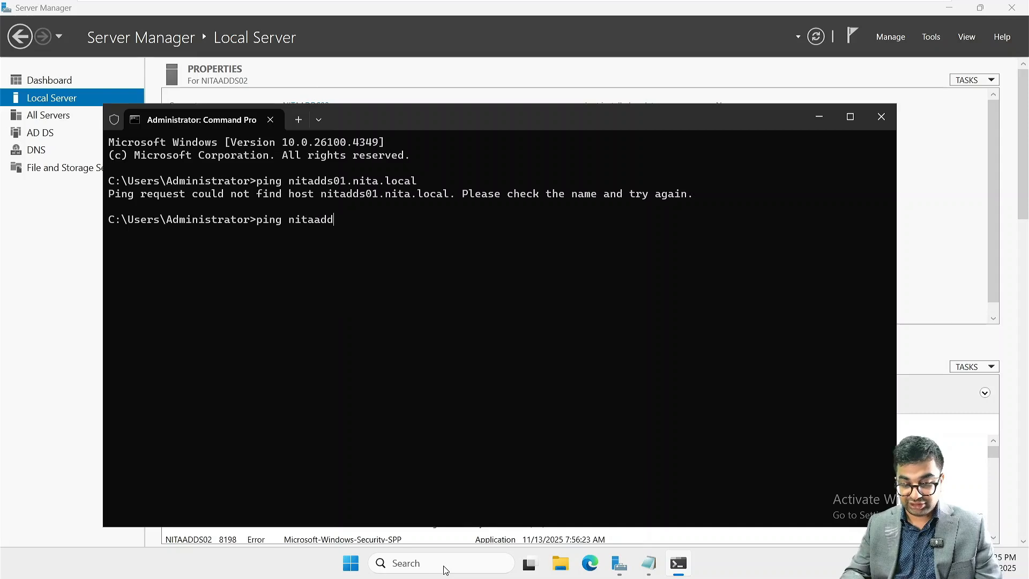
text(s01.)
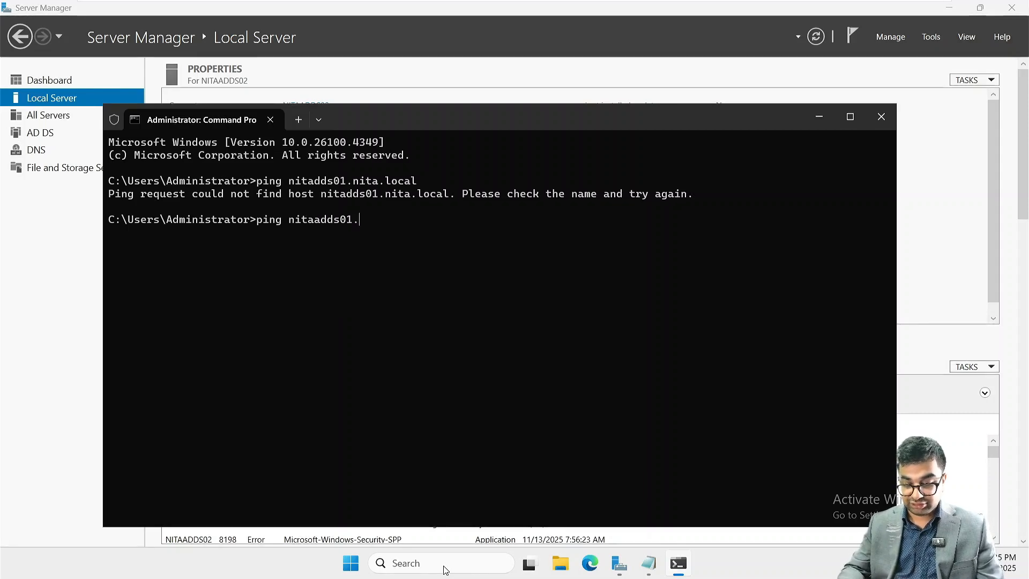
text(nita.)
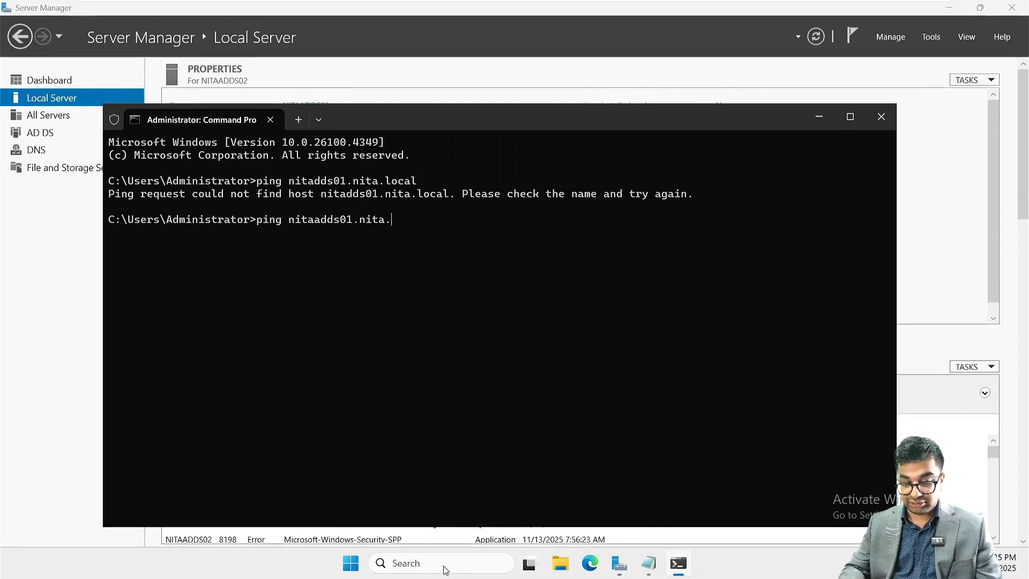
text(local)
key(Return)
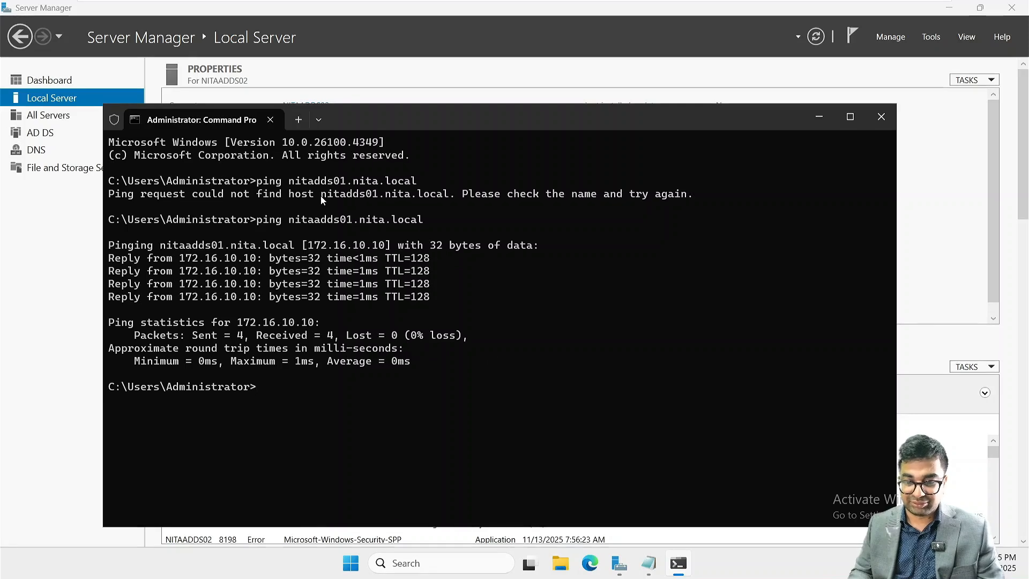
- Ping nitaexch01.nita.local to test name resolution of another host in the NITA.local domain
text(cle)
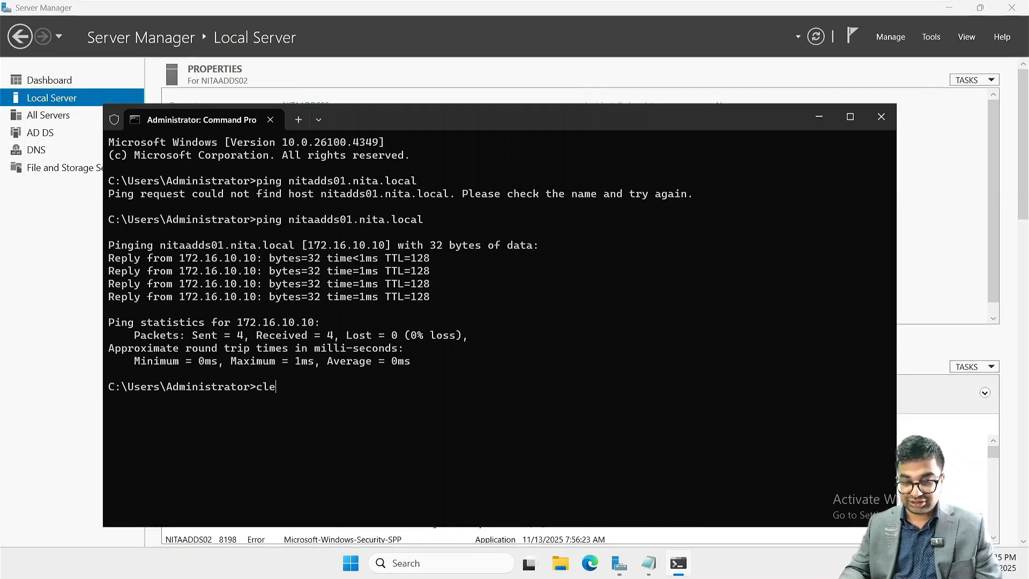
key(BackSpace)
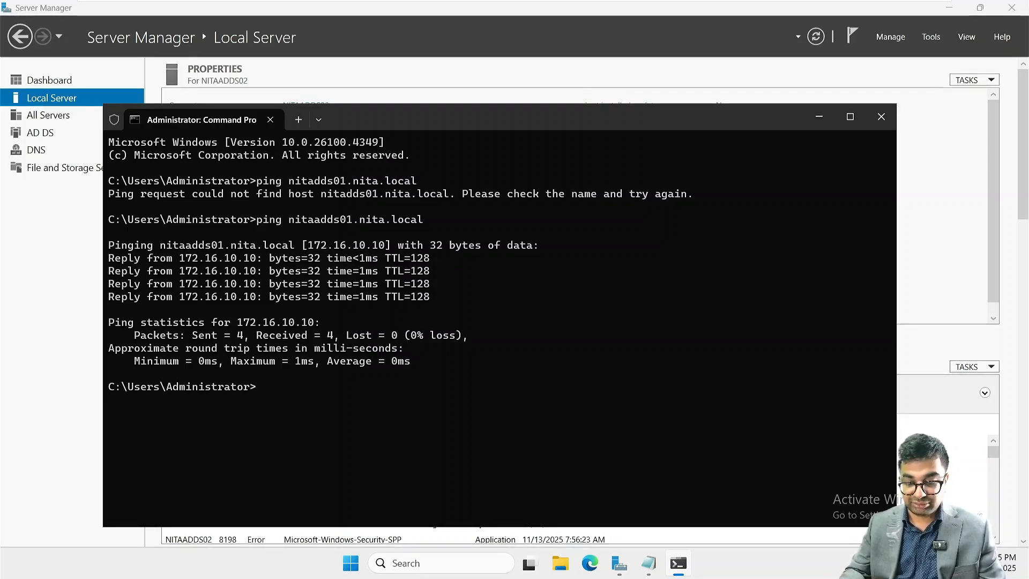
text(ping n)
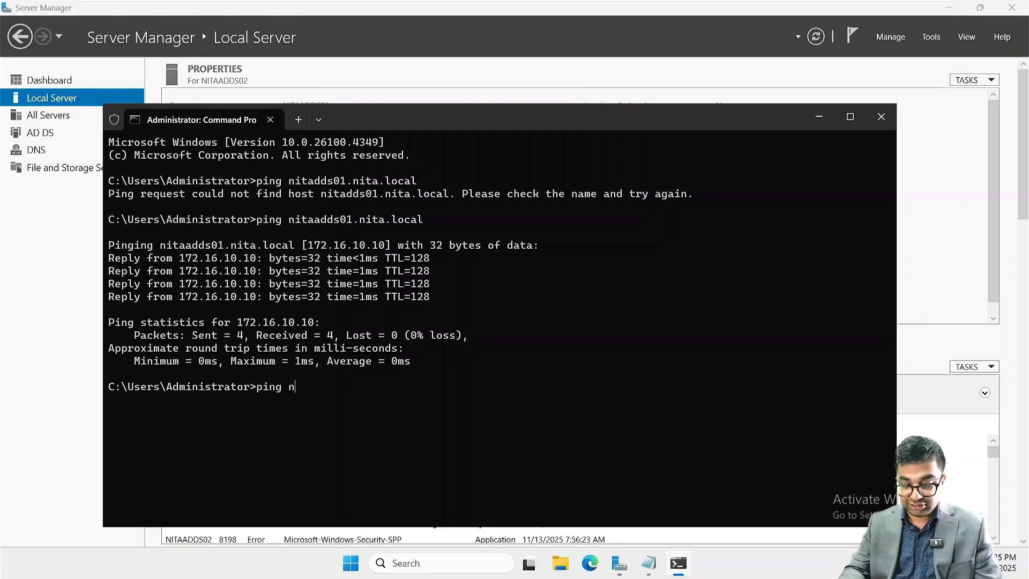
text(itaexch)
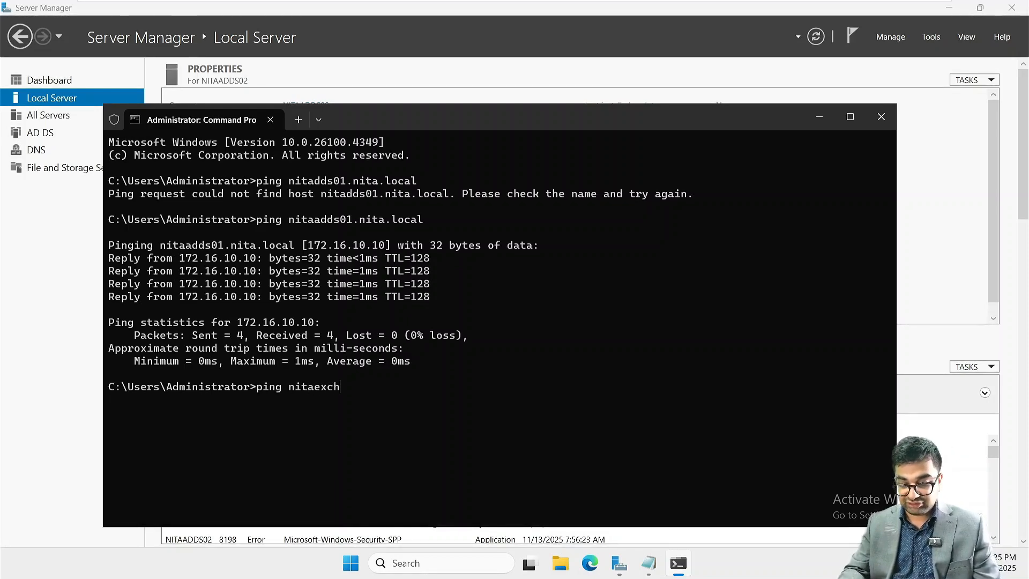
text(01.n)
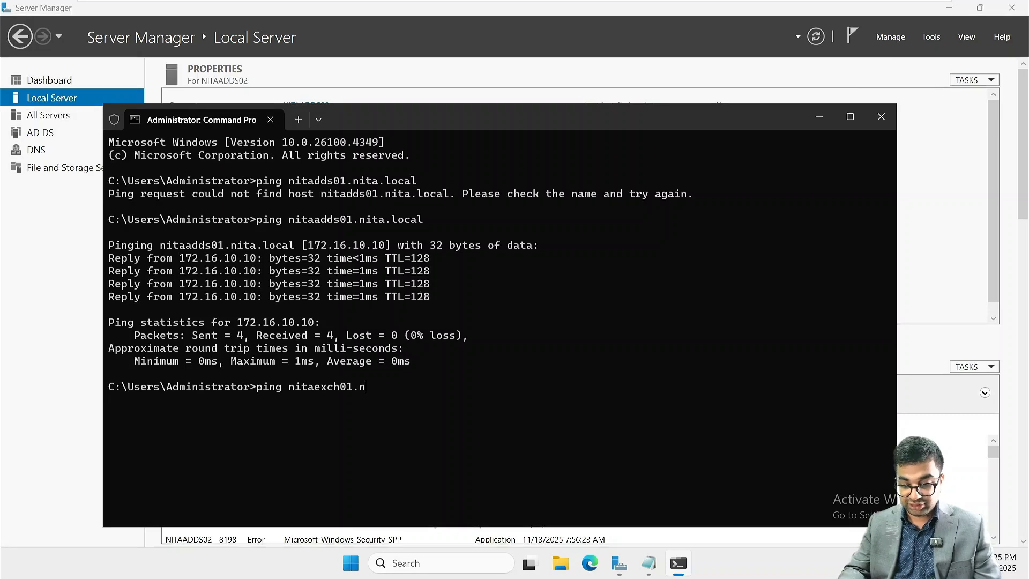
text(ita.local)
key(Return)
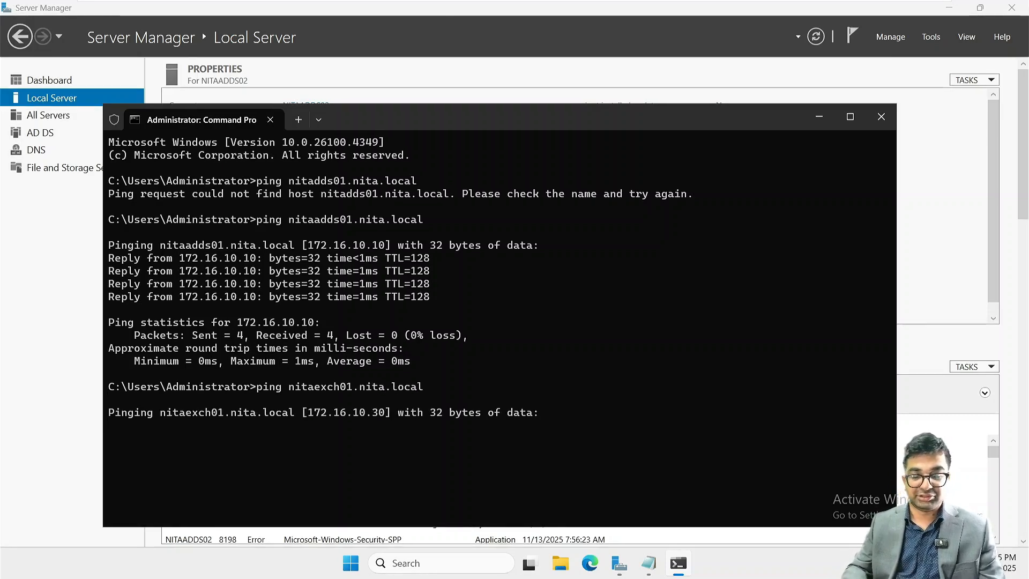
- Highlight the resolved IP address of nitaexch01.nita.local in the ping output, and close Command Prompt
mouse_move(527, 17)
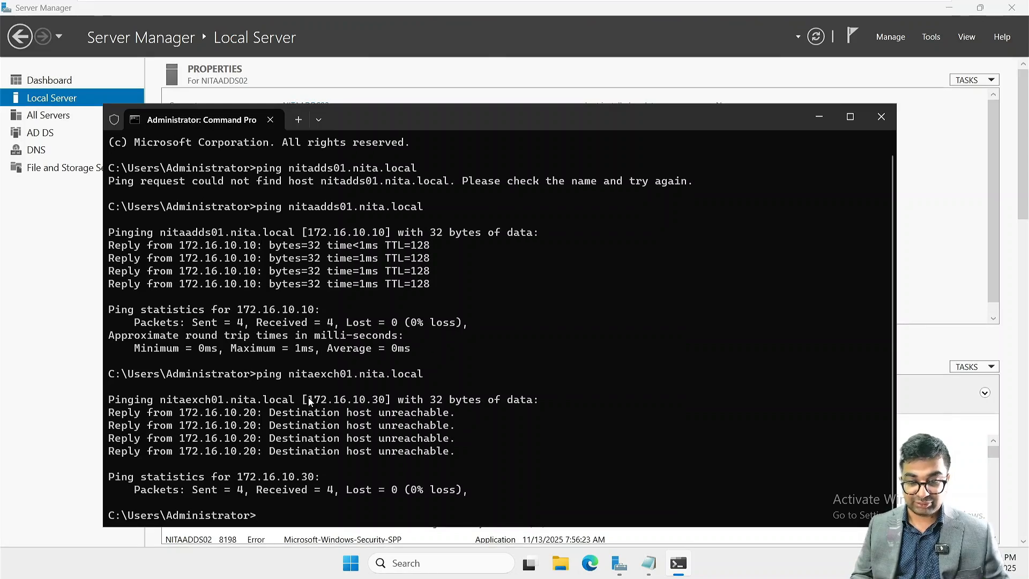
drag(309, 400, 384, 403)
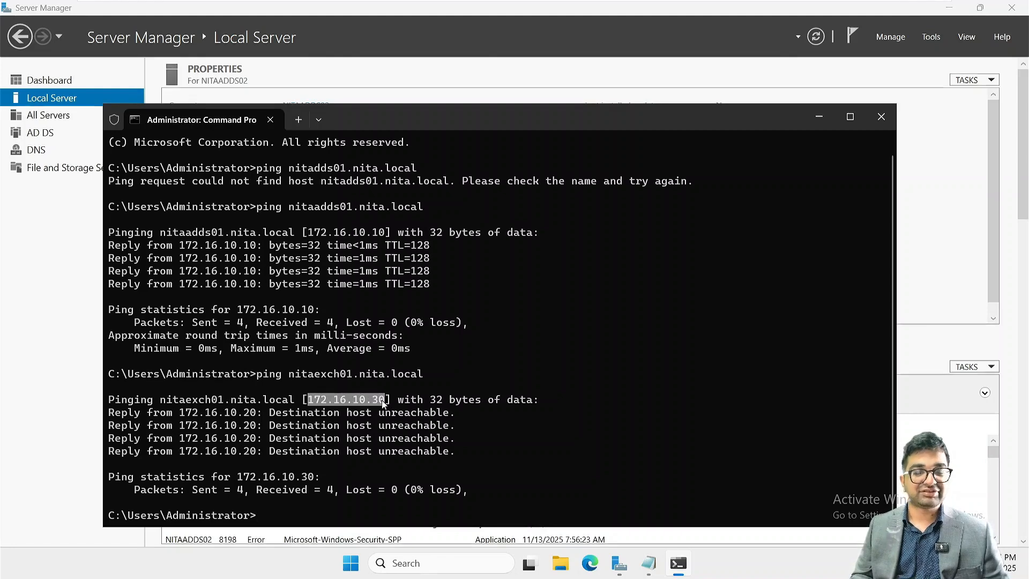
click(617, 330)
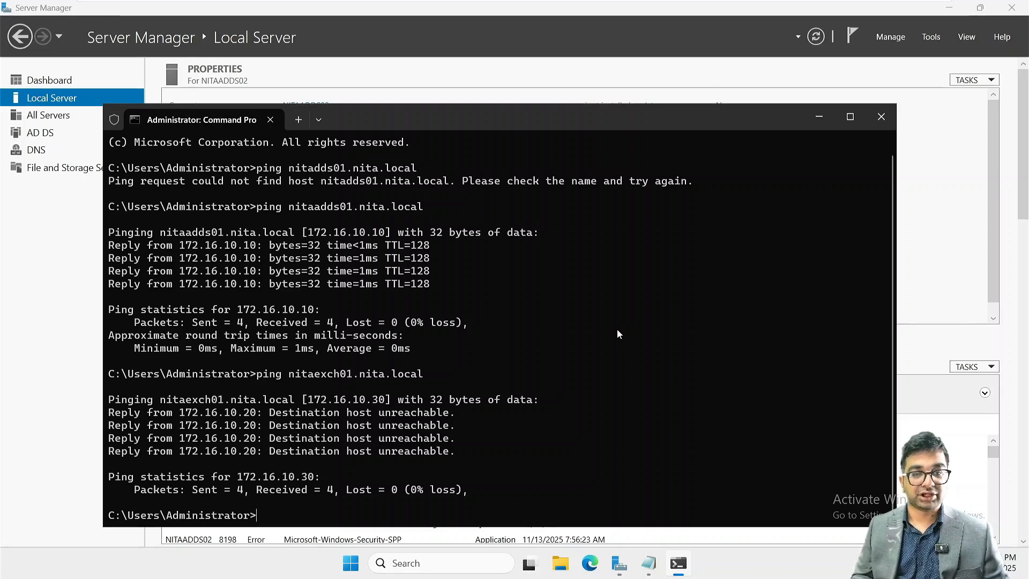
click(881, 116)
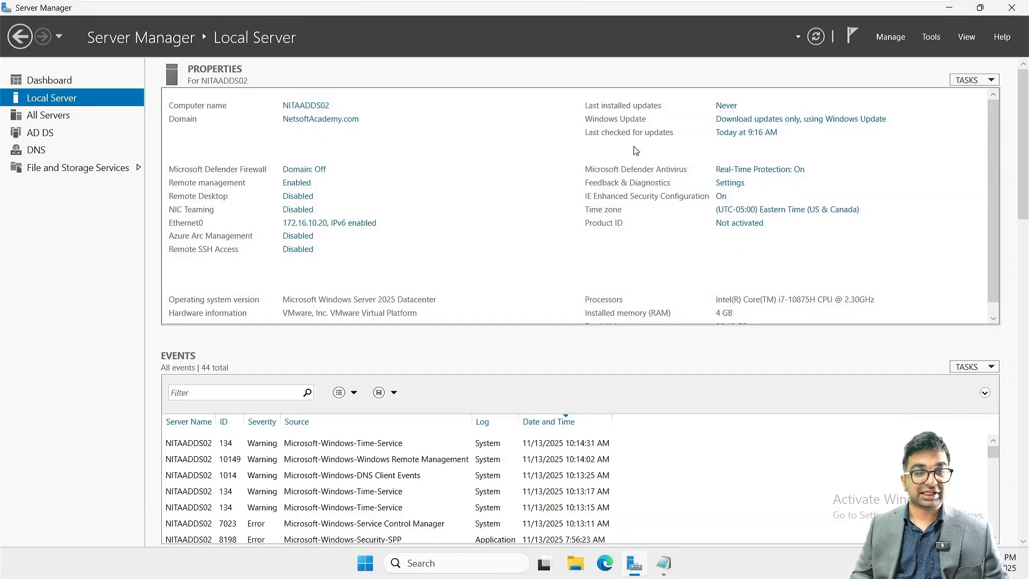